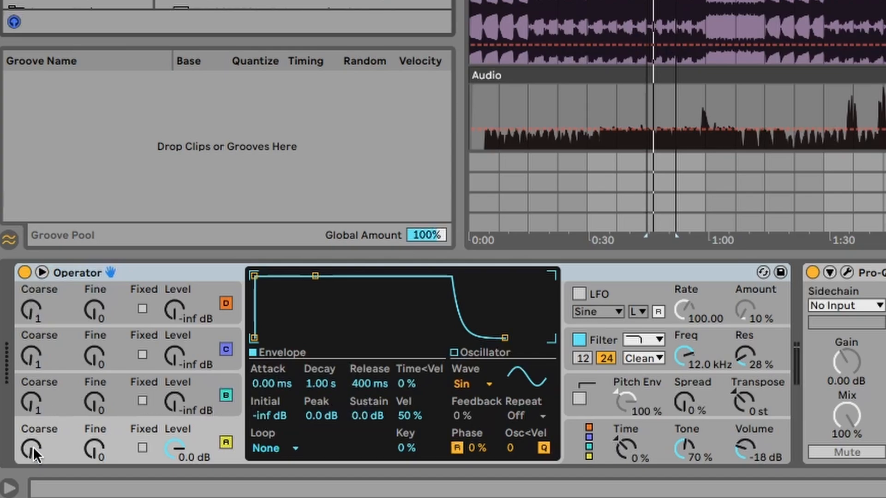
# Set oscillator A's coarse tuning to 0.5, and oscillator B's coarse tuning to 3 with its level at -20 dB.
pyautogui.click(70, 382)
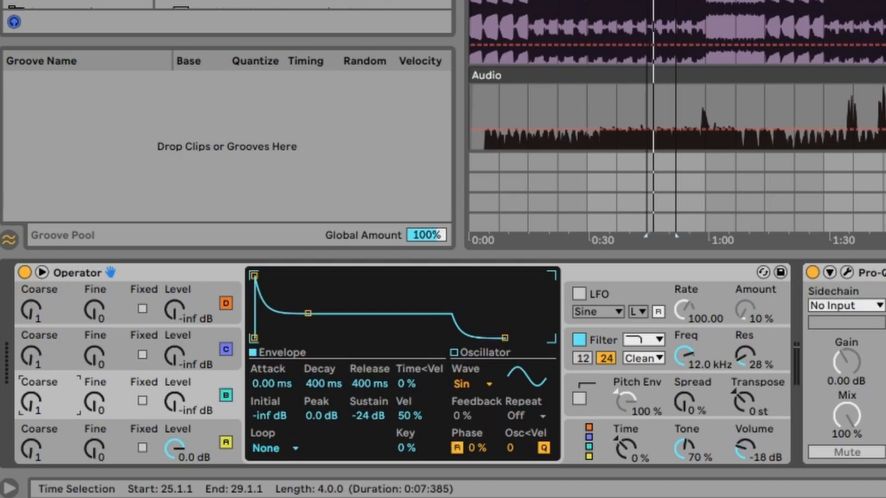
pyautogui.click(664, 1)
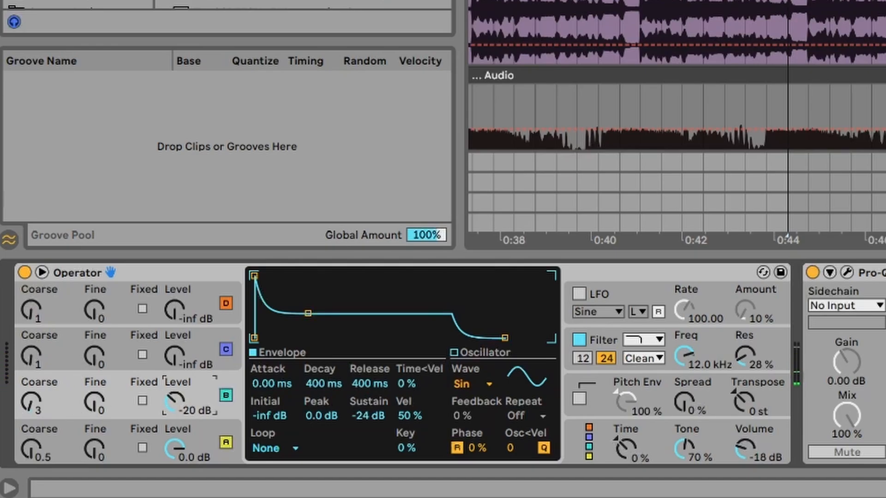
# Shape oscillator B's envelope to 9.10 ms attack, 104 ms decay and -20 dB sustain, with its level at -17 dB.
pyautogui.moveTo(308, 313)
pyautogui.mouseDown()
pyautogui.moveTo(305, 299)
pyautogui.moveTo(312, 302)
pyautogui.mouseUp()
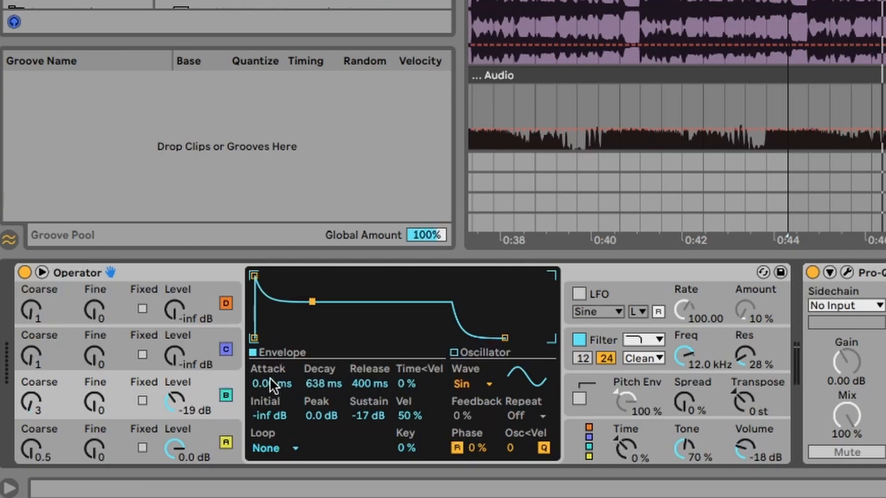
pyautogui.moveTo(270, 378); pyautogui.dragTo(270, 369)
pyautogui.moveTo(175, 400); pyautogui.dragTo(174, 392)
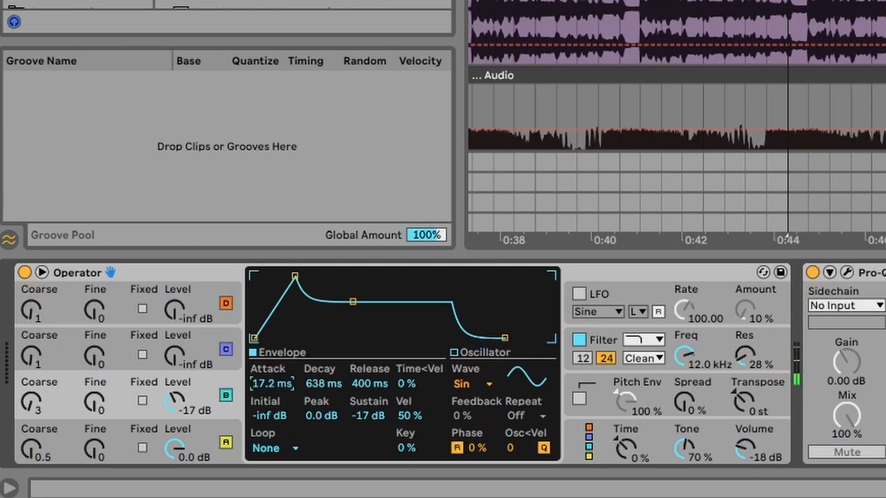
pyautogui.moveTo(323, 384); pyautogui.dragTo(323, 415)
pyautogui.moveTo(381, 409); pyautogui.dragTo(381, 383)
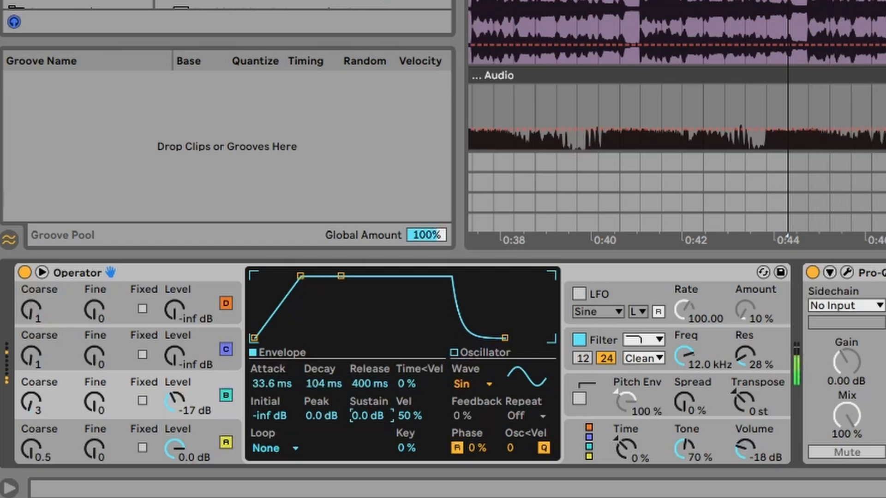
pyautogui.moveTo(371, 416); pyautogui.dragTo(371, 434)
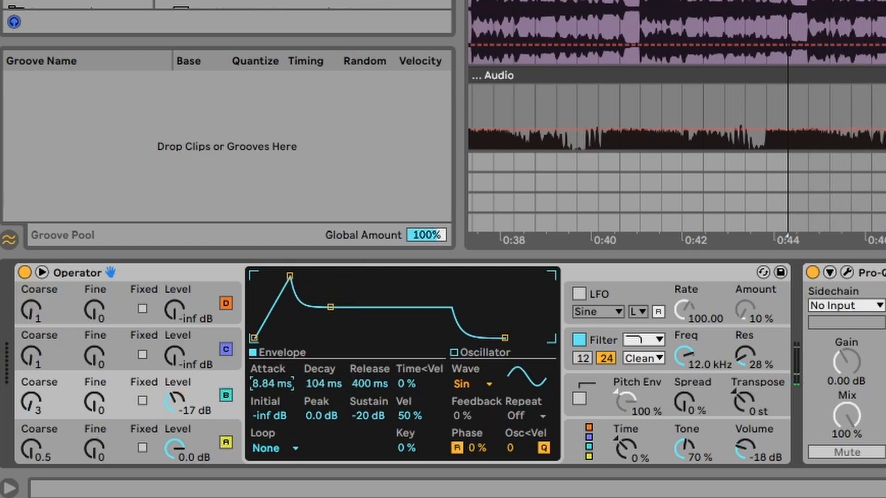
pyautogui.moveTo(286, 274); pyautogui.dragTo(291, 274)
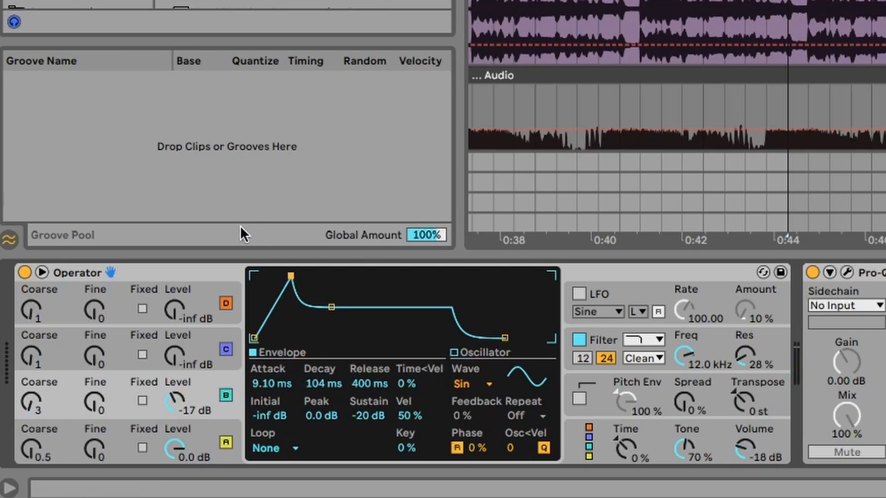
pyautogui.click(44, 338)
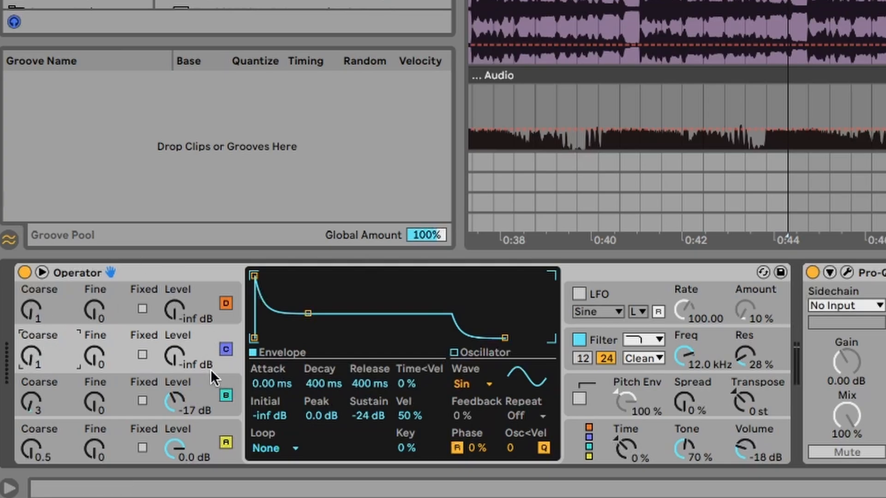
pyautogui.click(201, 392)
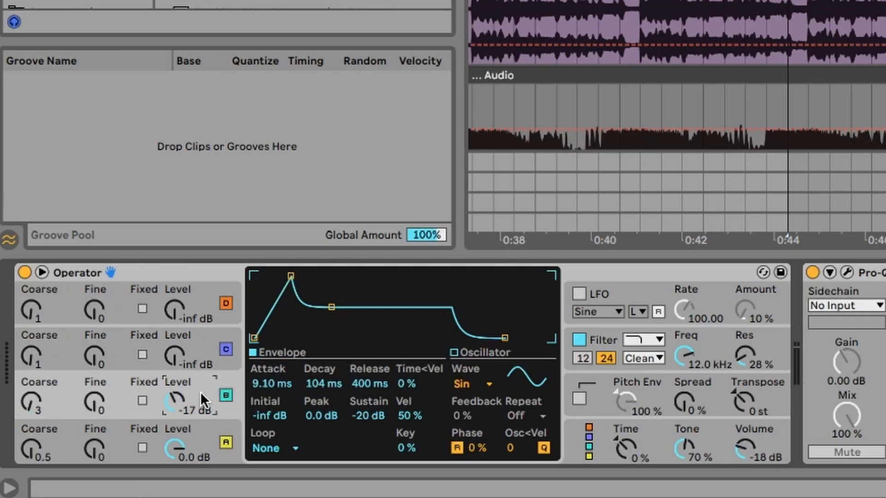
pyautogui.click(56, 433)
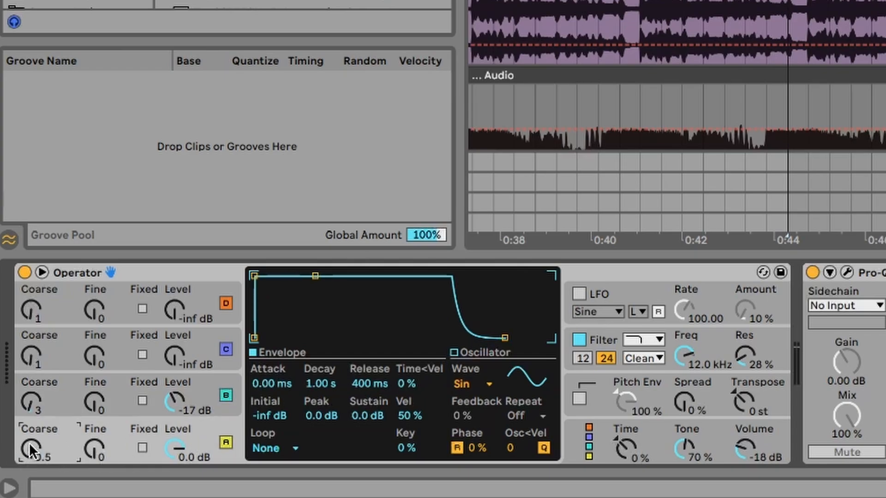
pyautogui.click(46, 396)
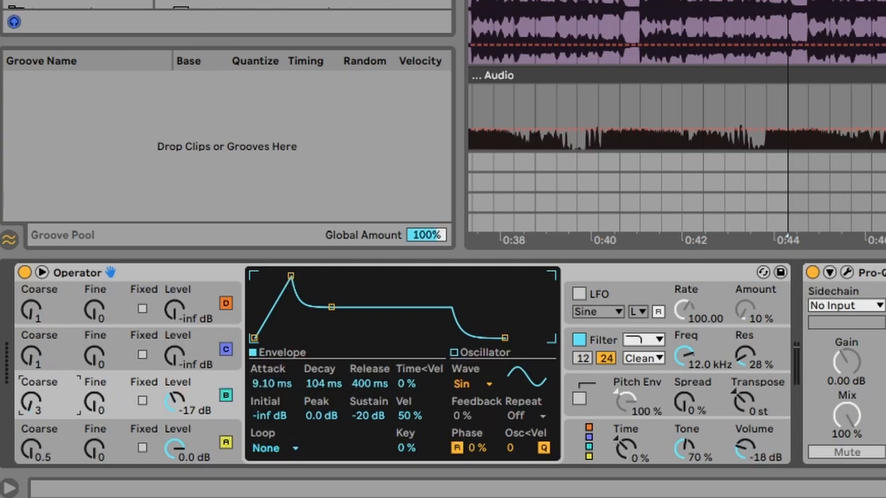
# Insert the Amp effect before Echo on the Operator track and choose its Bass model.
pyautogui.click(79, 2)
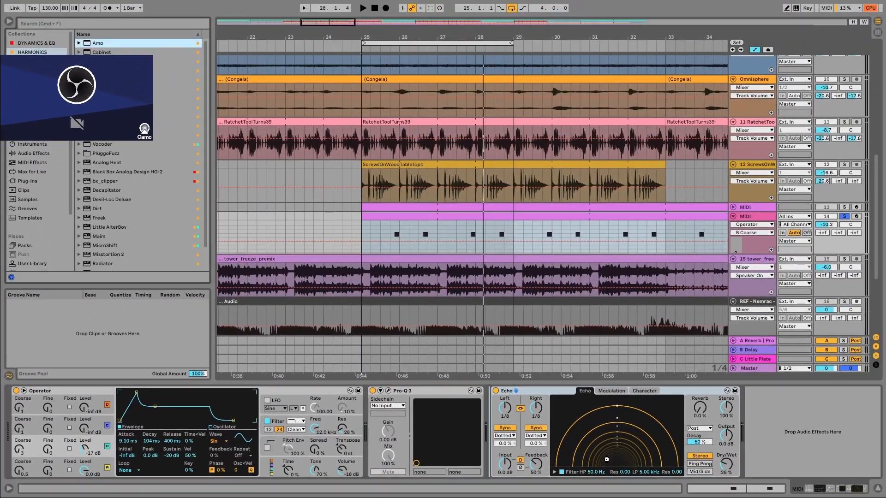
pyautogui.press('Return')
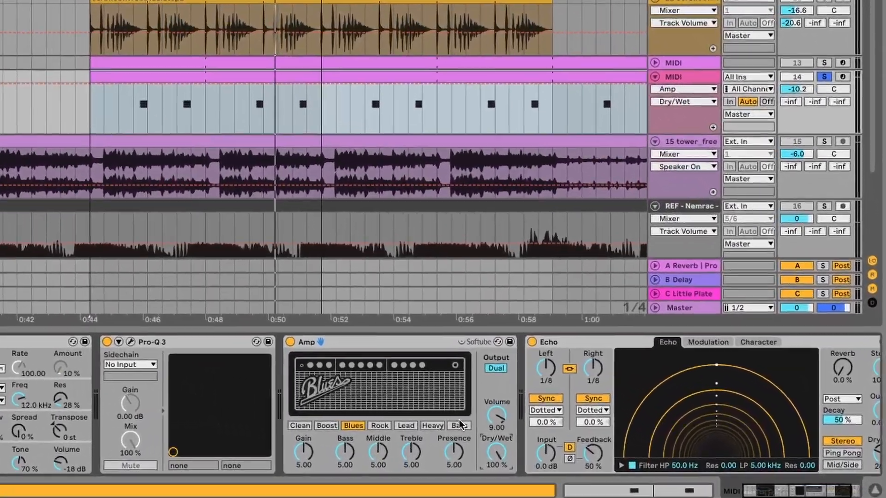
pyautogui.click(604, 446)
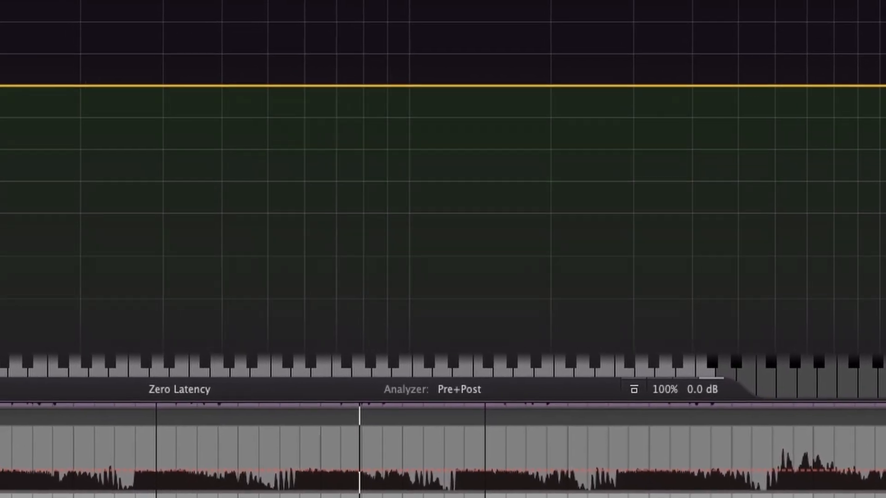
# Place Pro-Q 3 after Echo in the device chain and audition a 24 dB/oct low cut at about 81 Hz.
pyautogui.moveTo(0, 85); pyautogui.dragTo(82, 149)
pyautogui.click(60, 139)
pyautogui.click(74, 151)
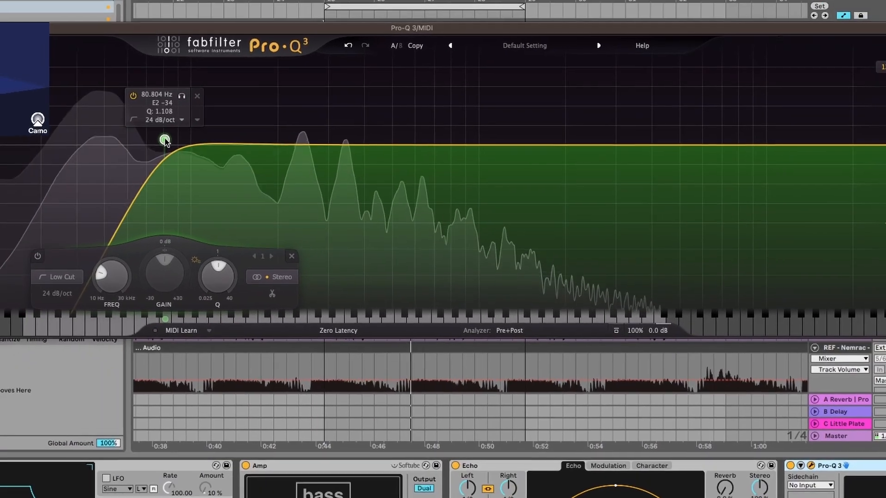
pyautogui.press('space')
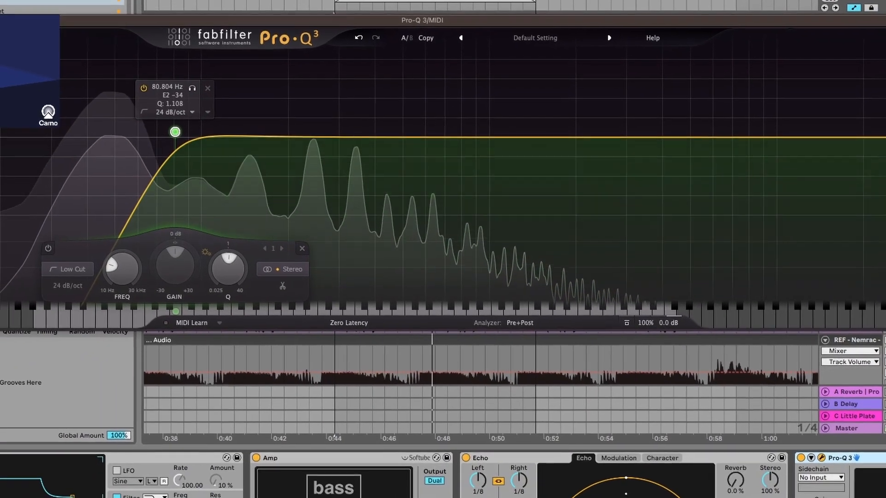
pyautogui.press('space')
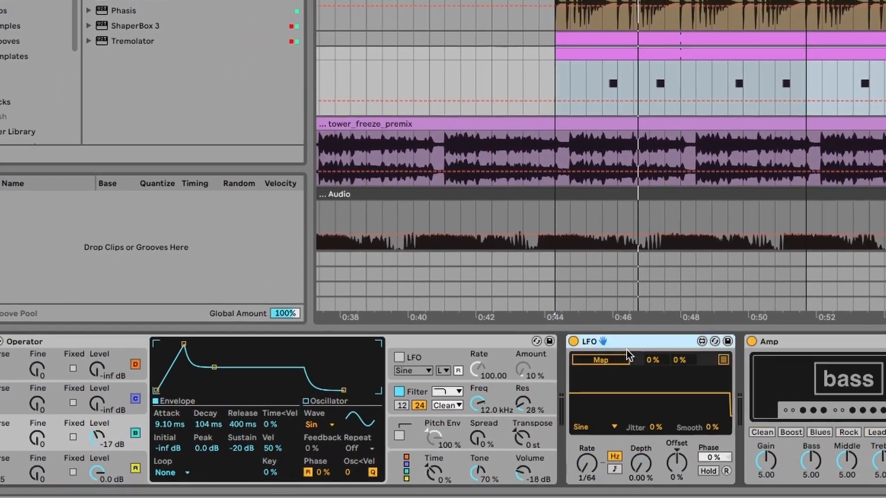
# Duplicate the LFO device after Operator and map the first LFO to oscillator B's attack.
pyautogui.hotkey('ctrl', 'd')
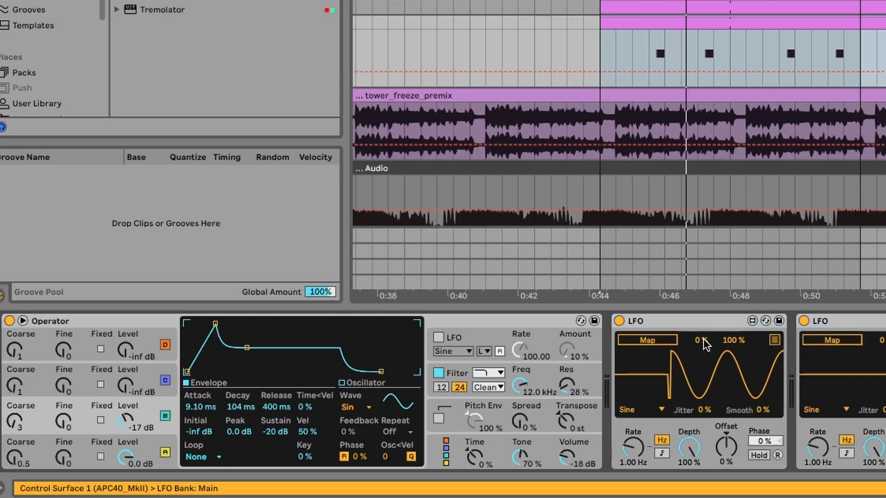
pyautogui.click(658, 342)
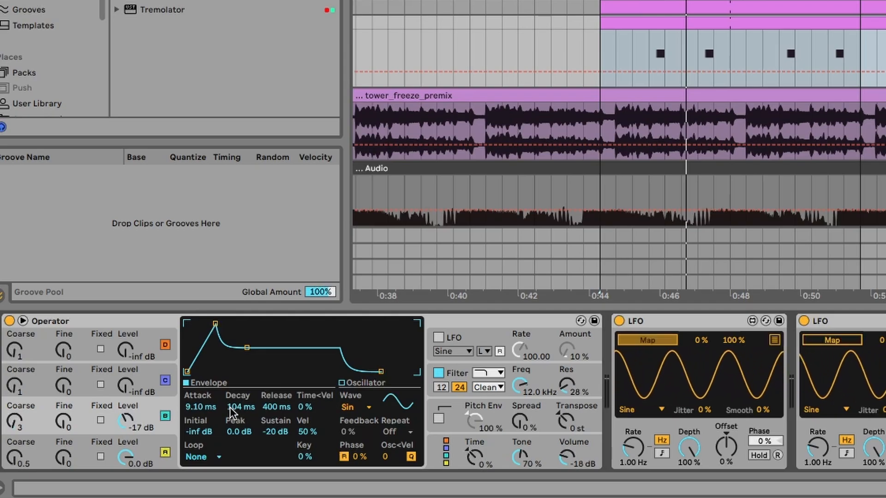
pyautogui.click(187, 402)
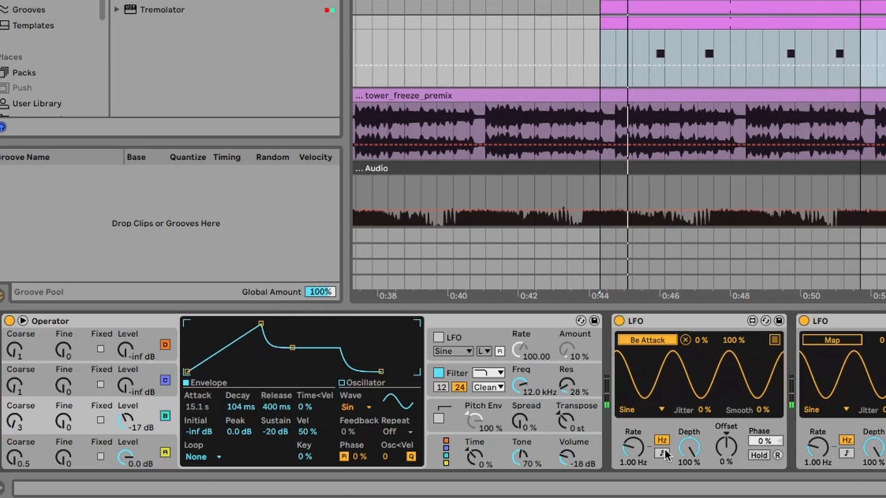
# Set the attack LFO to 74.8% depth, -33% offset and a 0.52 Hz rate.
pyautogui.moveTo(687, 448); pyautogui.dragTo(724, 455)
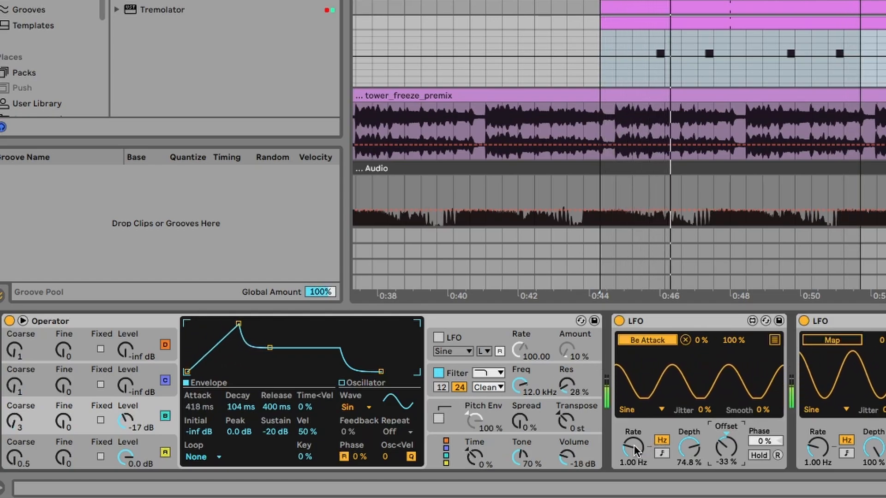
pyautogui.moveTo(634, 445); pyautogui.dragTo(634, 463)
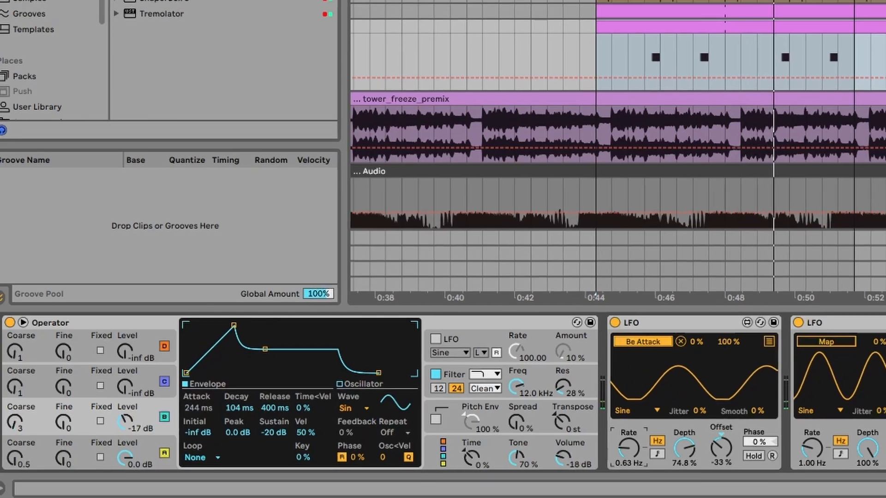
pyautogui.moveTo(631, 448); pyautogui.dragTo(631, 452)
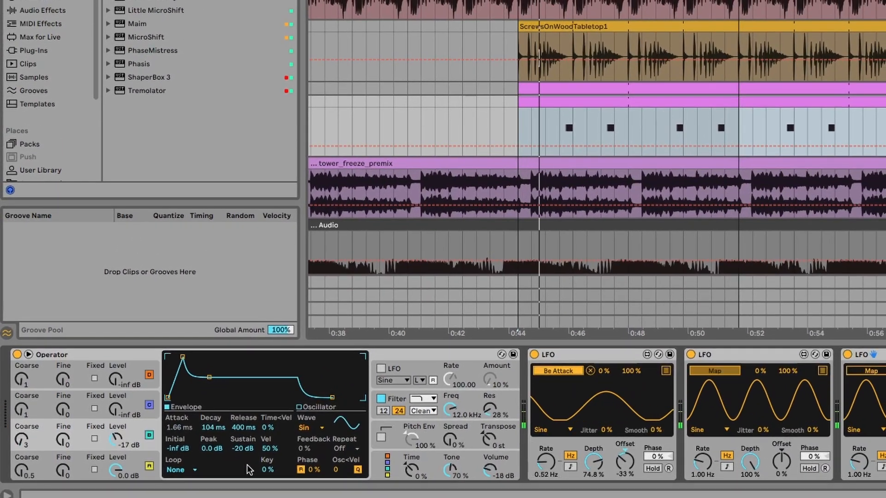
# Map the second LFO to oscillator B's sustain, with a 0.63 Hz rate, 70.1% depth and -25% offset.
pyautogui.click(241, 447)
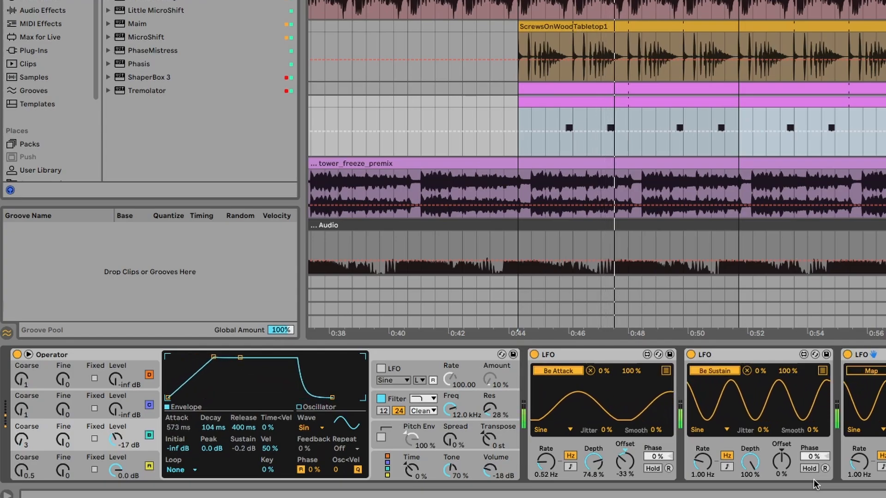
pyautogui.moveTo(781, 463); pyautogui.dragTo(702, 469)
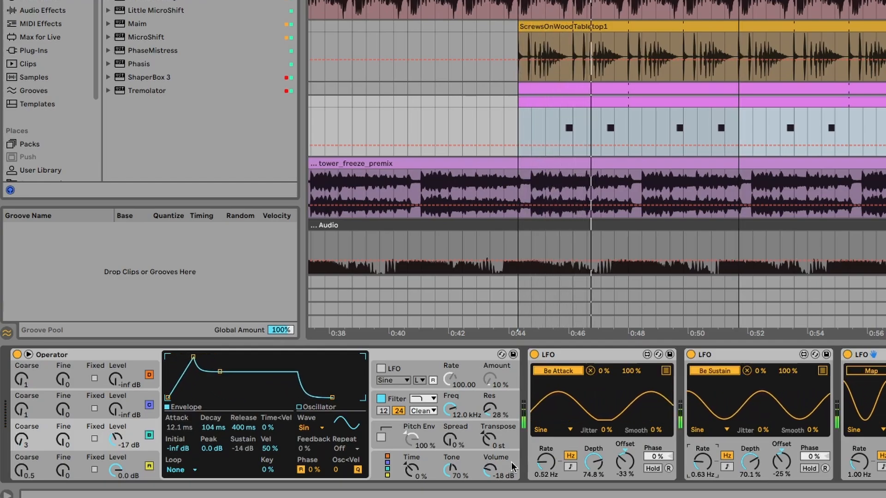
# Raise Operator's filter frequency to 18.5 kHz and set oscillator A's attack to 0.31 ms.
pyautogui.moveTo(450, 410); pyautogui.dragTo(450, 388)
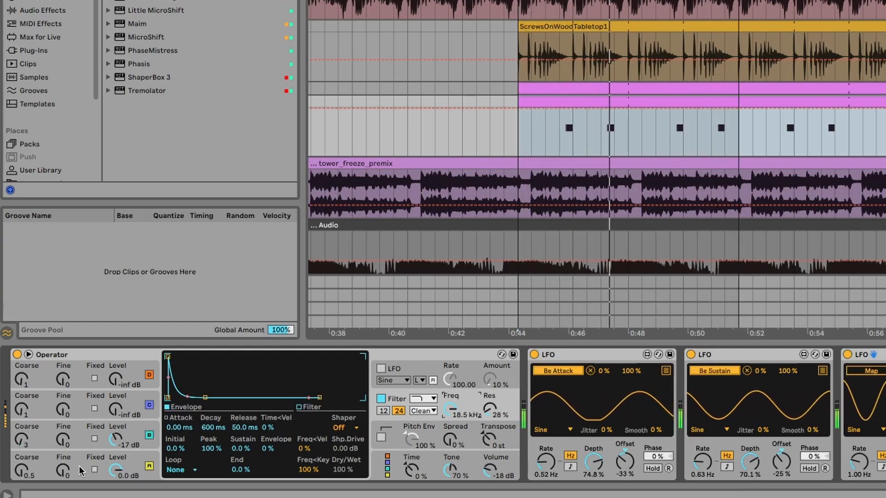
pyautogui.click(62, 469)
pyautogui.click(180, 428)
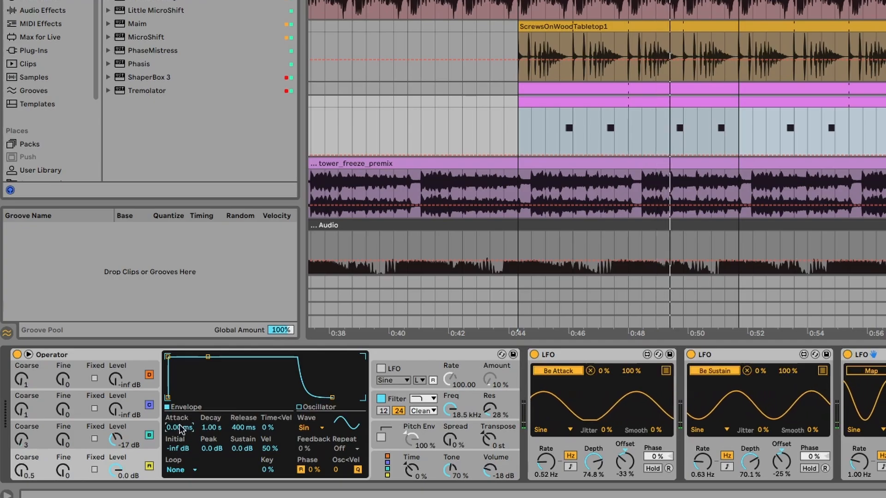
pyautogui.moveTo(180, 428); pyautogui.dragTo(180, 423)
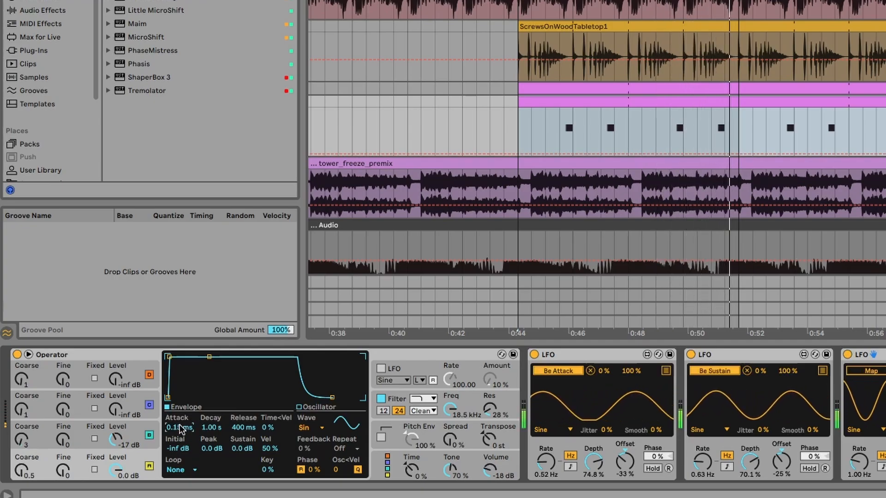
pyautogui.moveTo(179, 425); pyautogui.dragTo(179, 423)
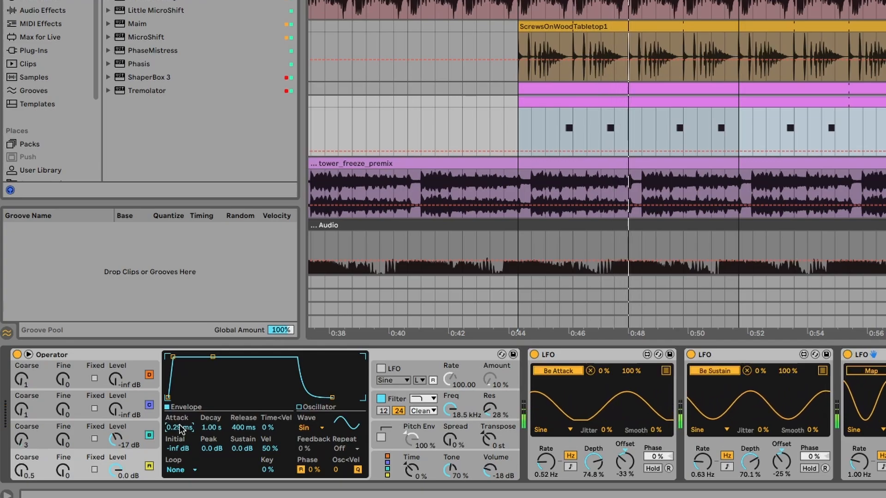
pyautogui.moveTo(180, 430); pyautogui.dragTo(180, 425)
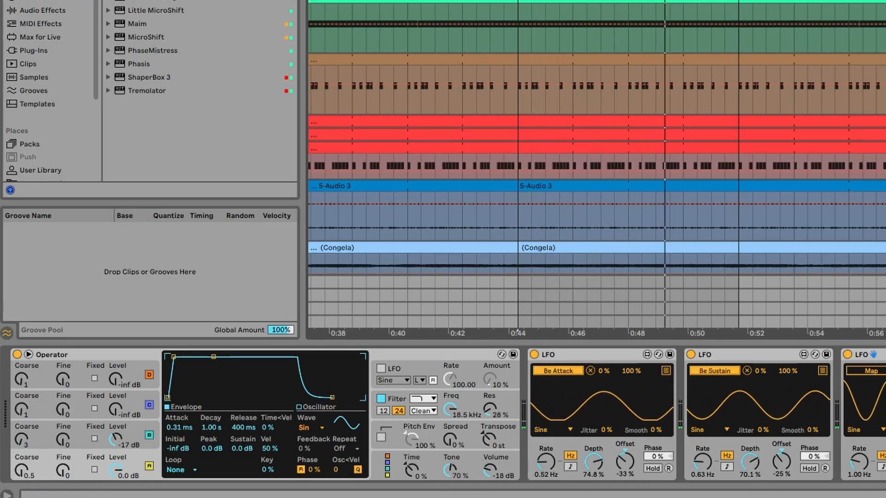
# Raise track 14's volume to -6.5 dB in the Session mixer and set oscillator B's level to -21 dB.
pyautogui.scroll(-5, 597, 139)
pyautogui.press('Tab')
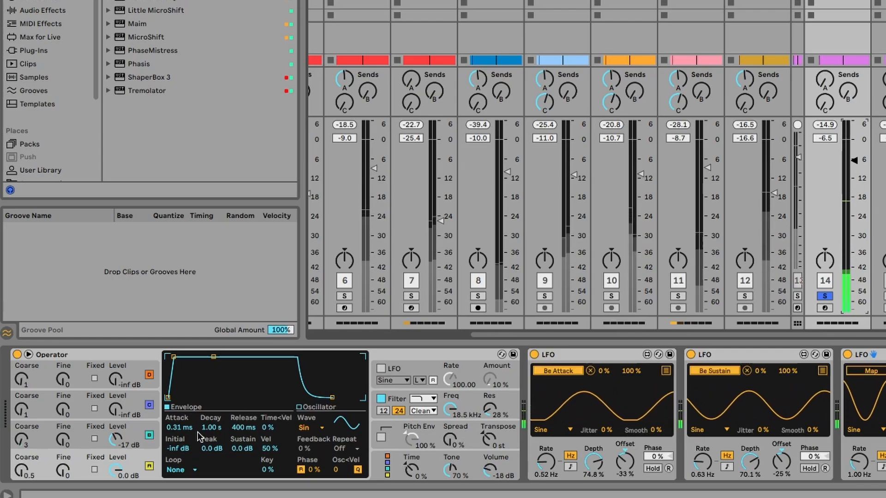
pyautogui.click(119, 438)
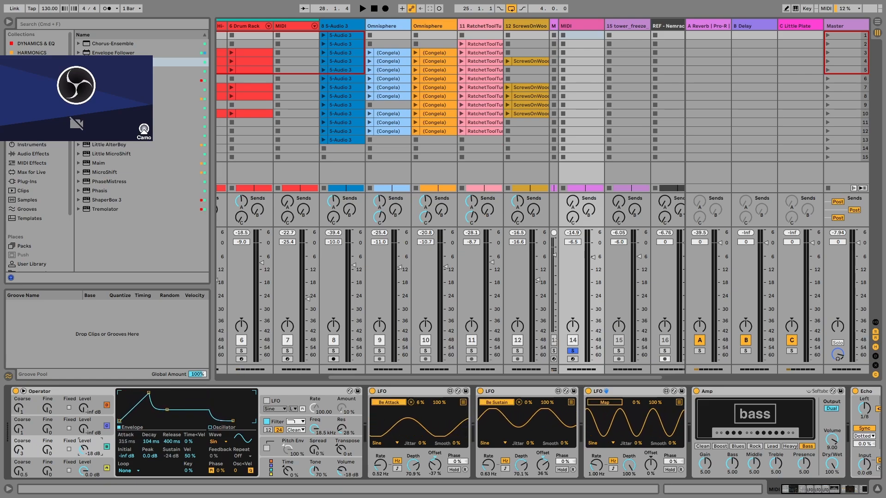
# Set the third LFO to the Random waveform with 28% smoothing and map it to oscillator B's level.
pyautogui.click(596, 446)
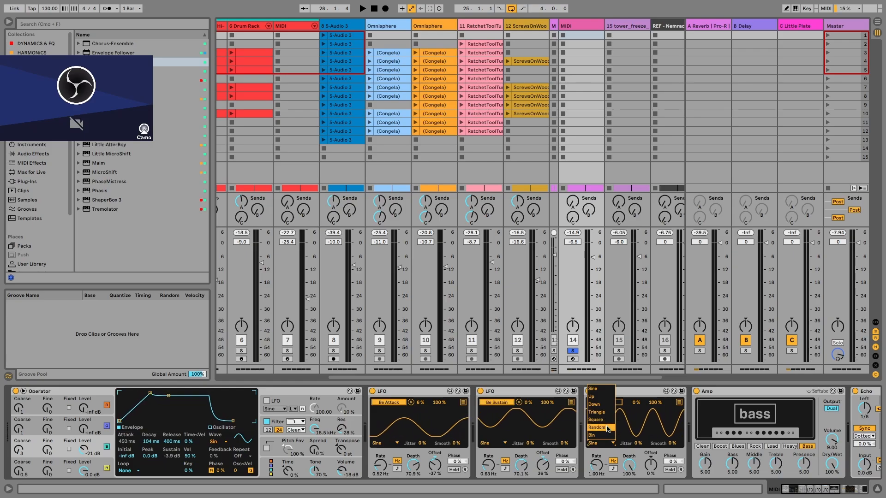
pyautogui.click(608, 429)
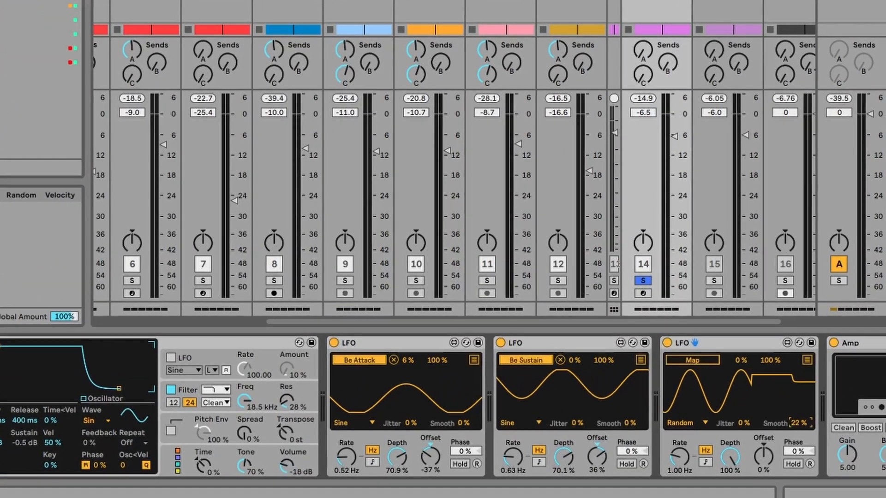
pyautogui.moveTo(668, 444); pyautogui.dragTo(662, 437)
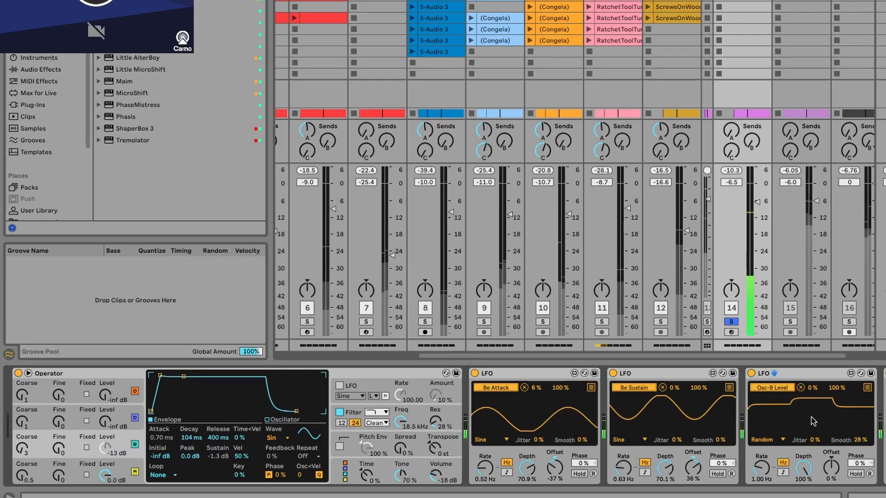
# Tune the Osc-B Level LFO to 0.57 Hz, 66.9% depth, -26% offset and a 36–72% range, and the sustain LFO to 76.4% depth and 42% offset.
pyautogui.moveTo(803, 468); pyautogui.dragTo(831, 482)
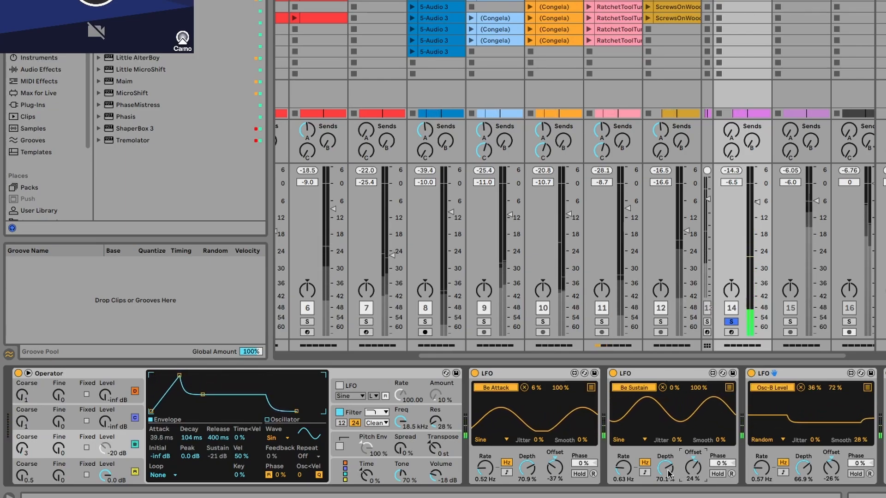
pyautogui.moveTo(669, 470); pyautogui.dragTo(696, 472)
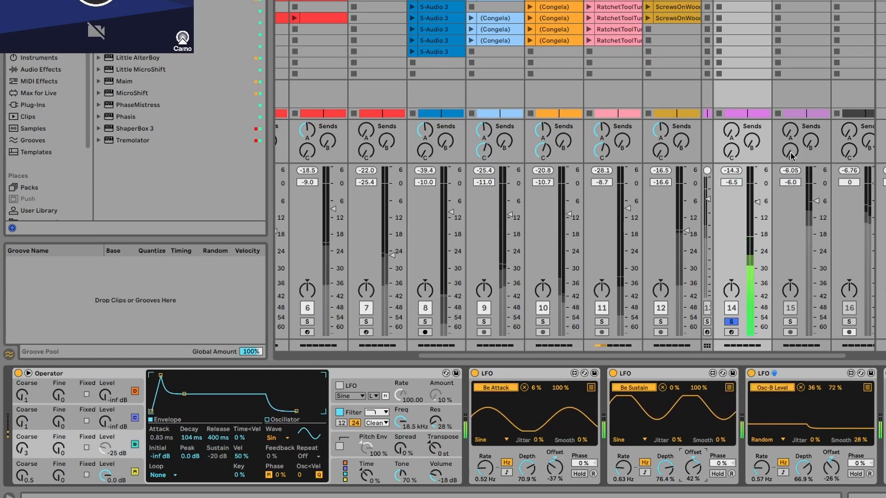
# Examine the bass clip's notes and the reference bass track's devices in the Arrangement, and return to the Session mixer.
pyautogui.press('Tab')
pyautogui.scroll(-3, 616, 292)
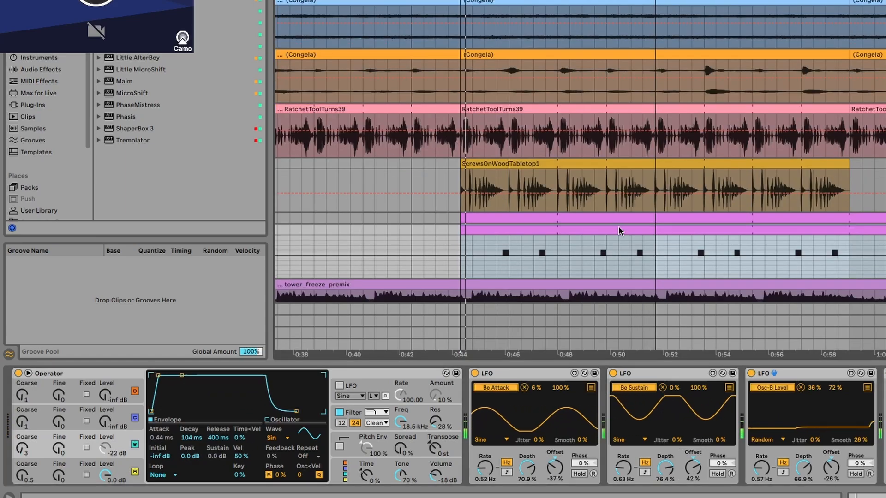
pyautogui.doubleClick(620, 222)
pyautogui.press('Delete')
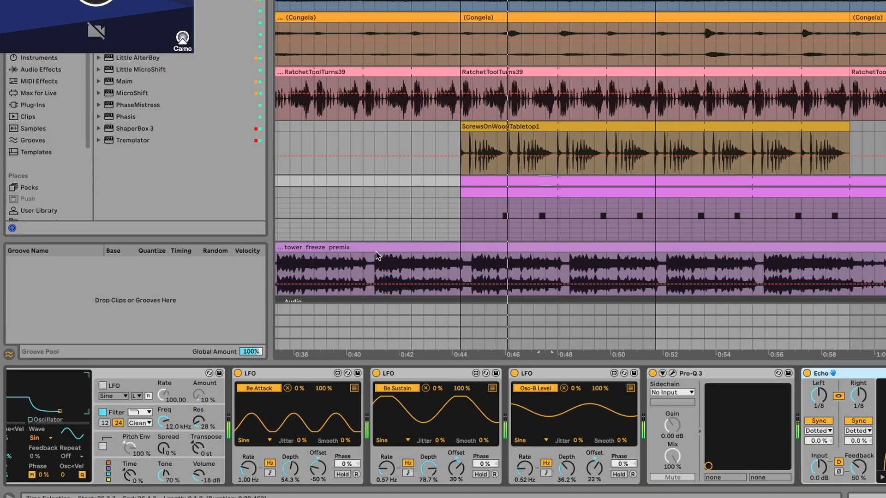
pyautogui.hscroll(-5, 443, 427)
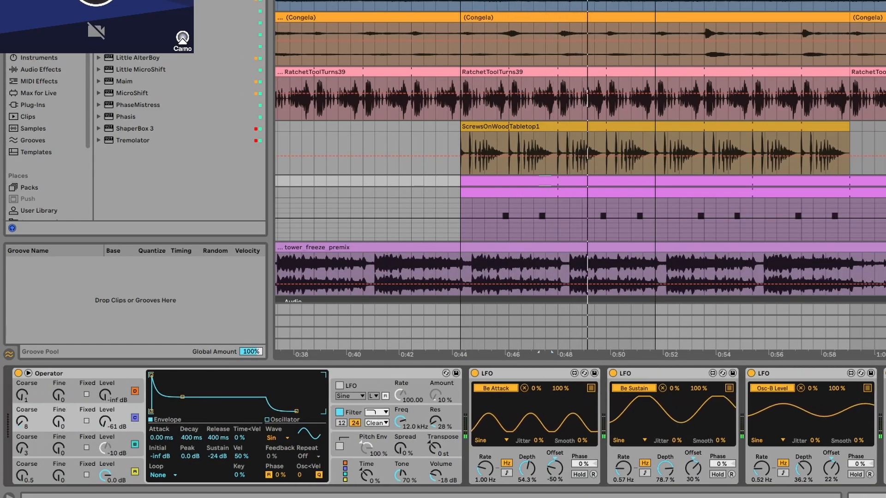
pyautogui.scroll(5, 839, 193)
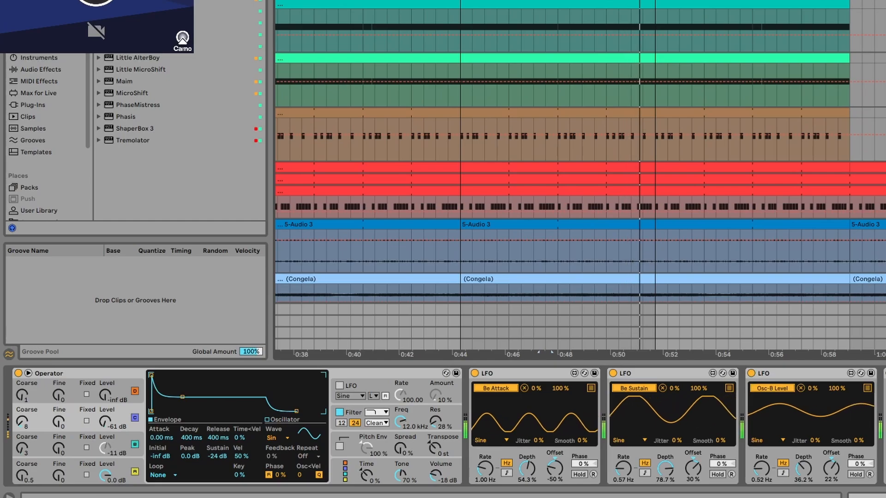
pyautogui.scroll(-5, 546, 187)
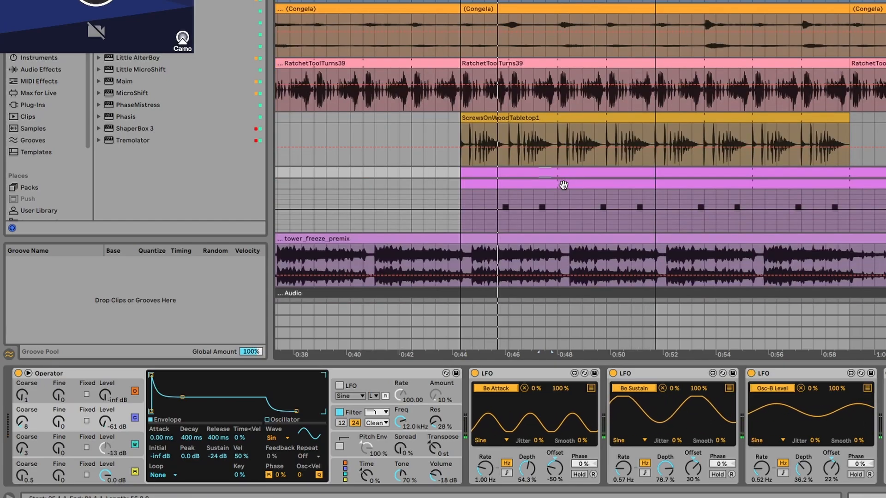
pyautogui.press('Tab')
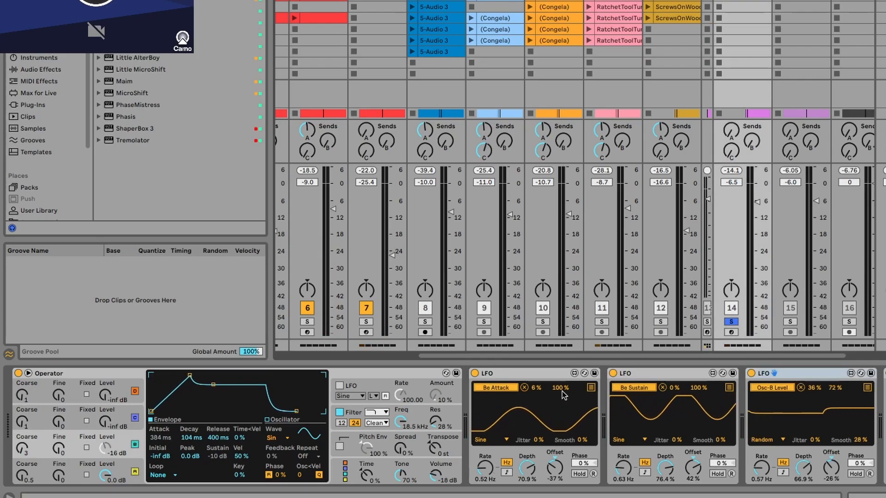
# Fold the attack, sustain and Osc-B Level LFO devices, checking the Osc-B Level LFO's mapping list before folding it.
pyautogui.doubleClick(516, 368)
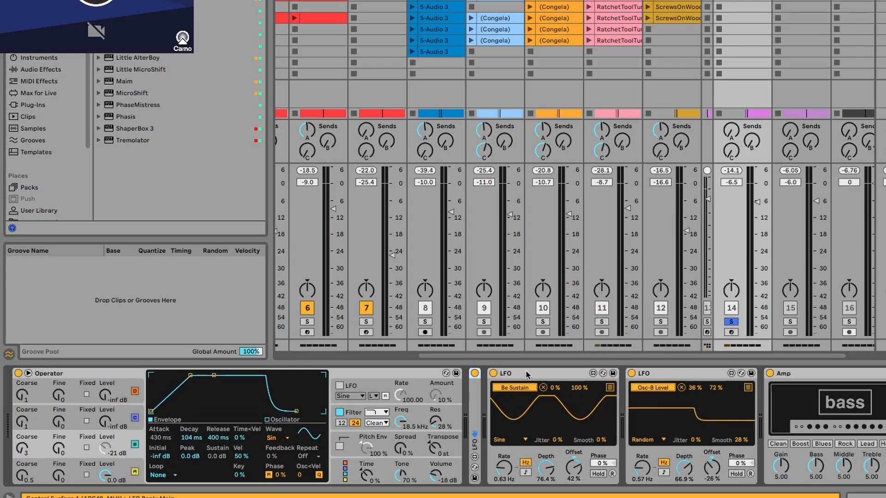
pyautogui.doubleClick(525, 370)
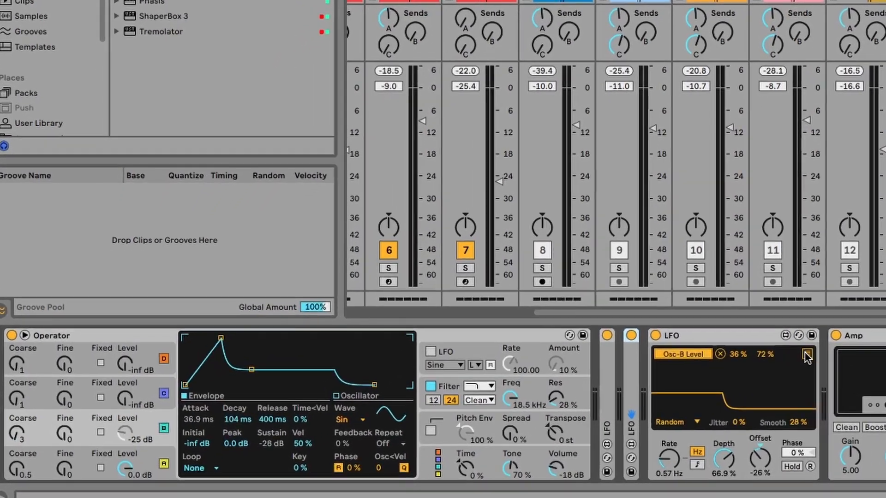
pyautogui.click(628, 388)
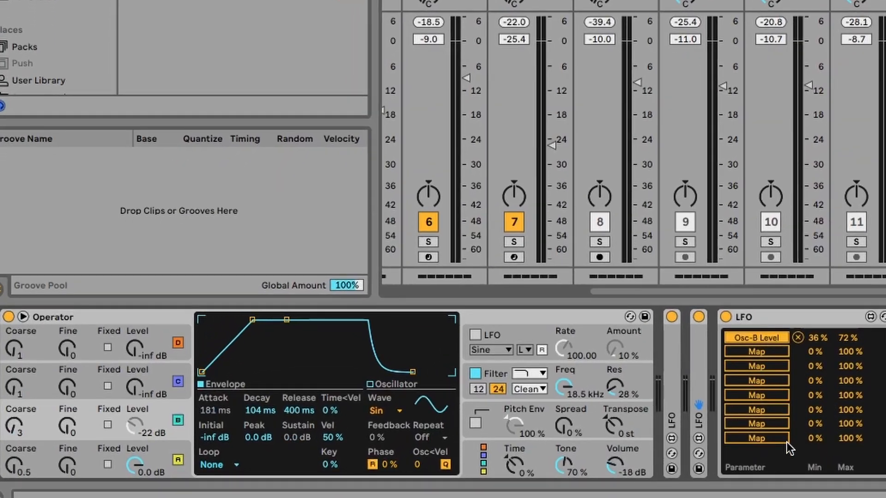
pyautogui.click(885, 338)
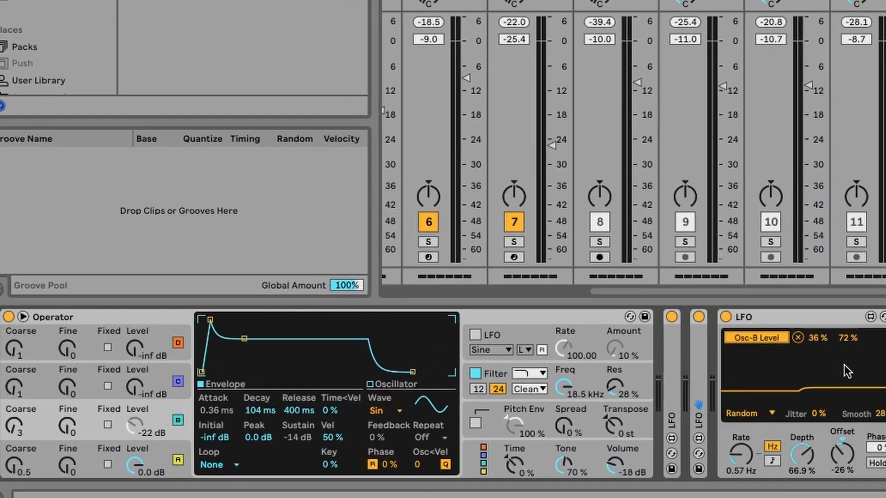
pyautogui.doubleClick(764, 318)
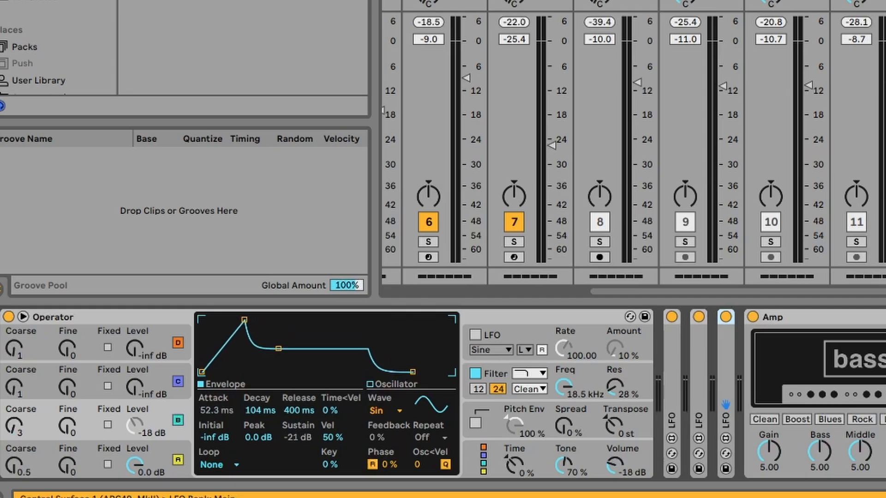
# Add a fourth LFO between the Osc-B Level LFO and Amp, trying the Random waveform before setting it to Sine.
pyautogui.moveTo(184, 1); pyautogui.dragTo(752, 397)
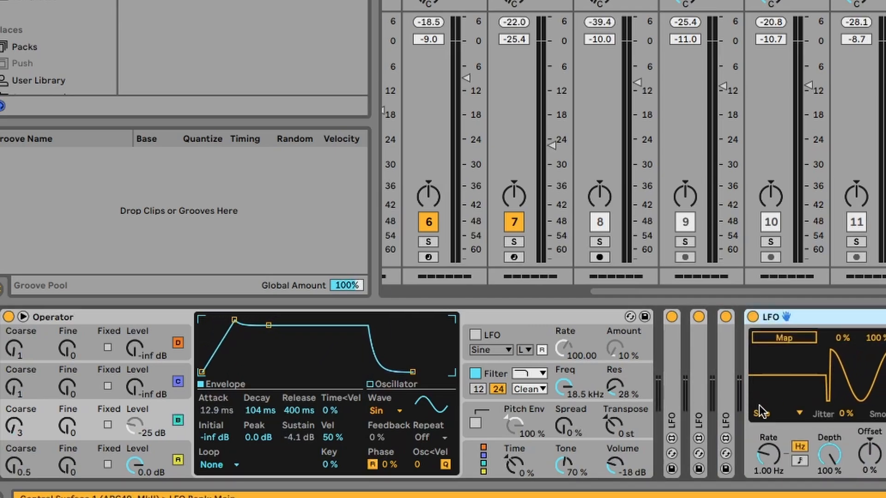
pyautogui.click(761, 413)
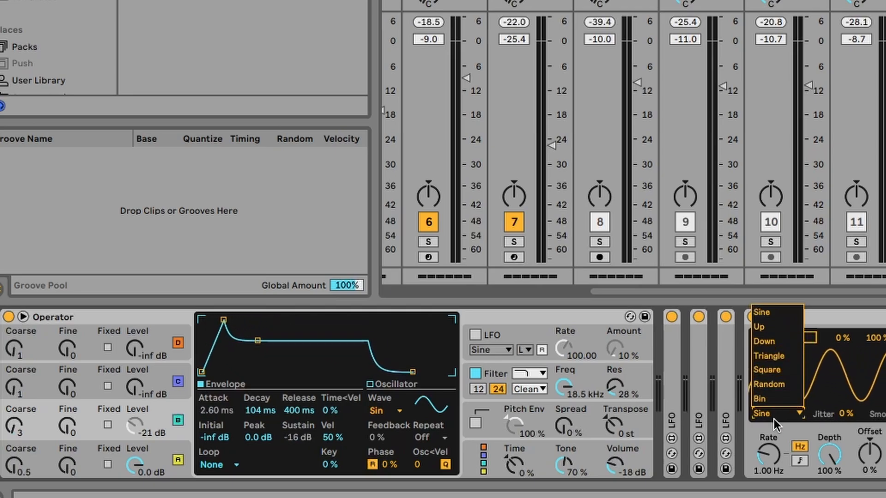
pyautogui.click(783, 384)
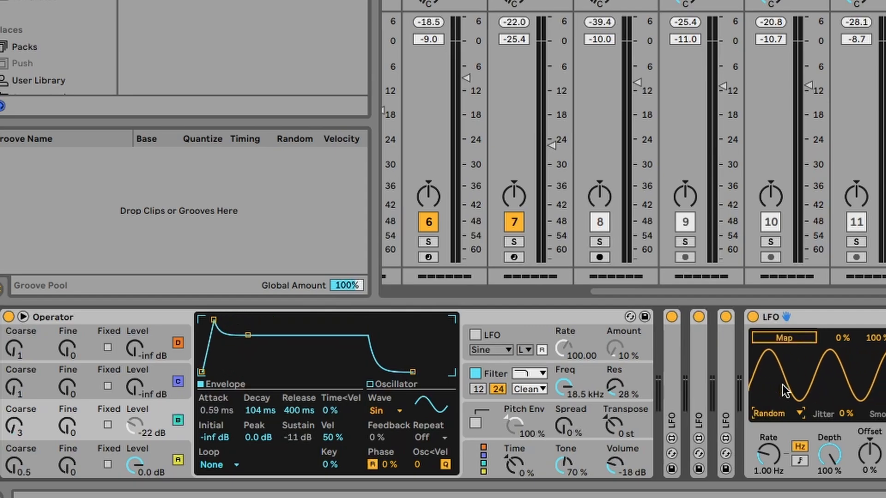
pyautogui.click(765, 415)
pyautogui.click(785, 311)
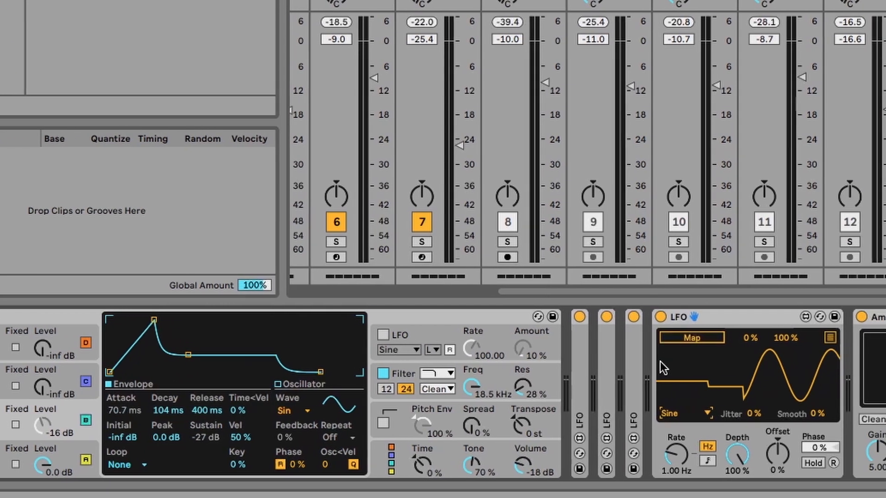
# Unfold the attack LFO and map its second slot to the fourth LFO's Rate with a 12–22% range.
pyautogui.doubleClick(684, 351)
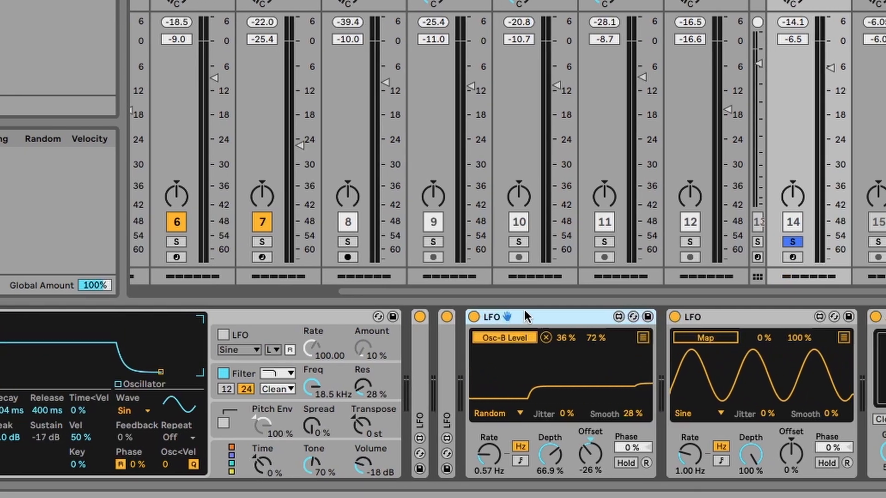
pyautogui.doubleClick(524, 316)
pyautogui.doubleClick(450, 337)
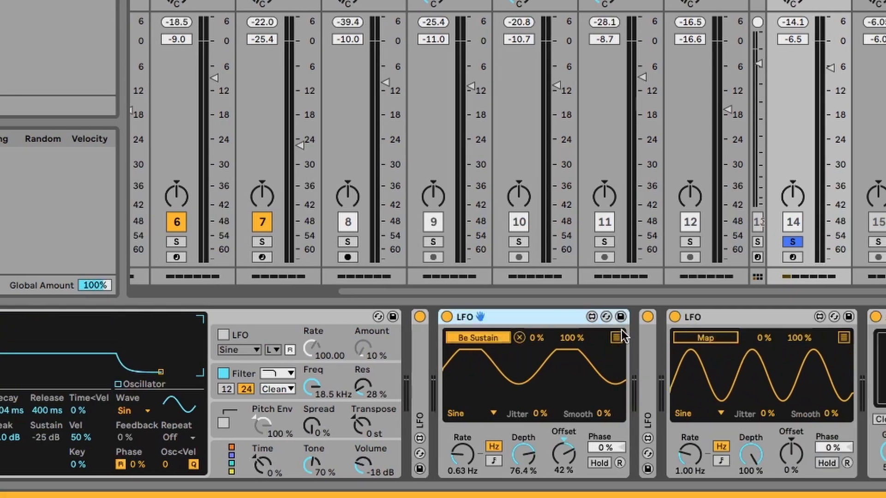
pyautogui.doubleClick(501, 316)
pyautogui.doubleClick(426, 361)
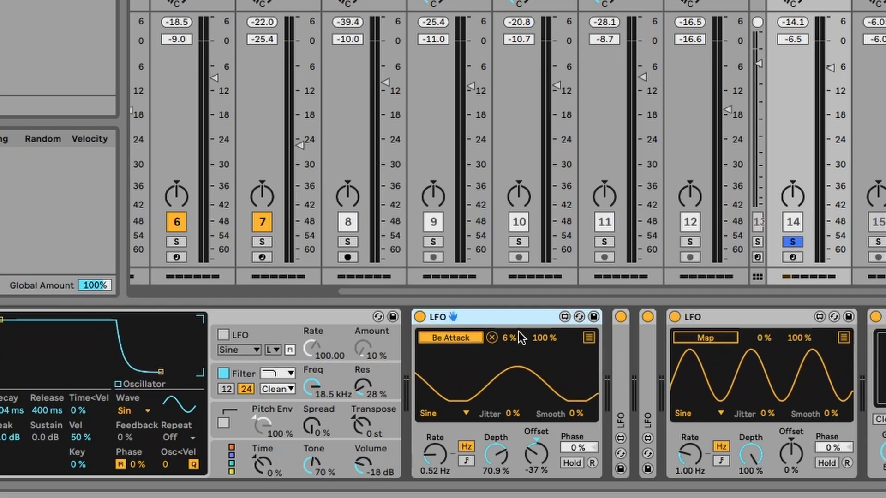
pyautogui.click(587, 338)
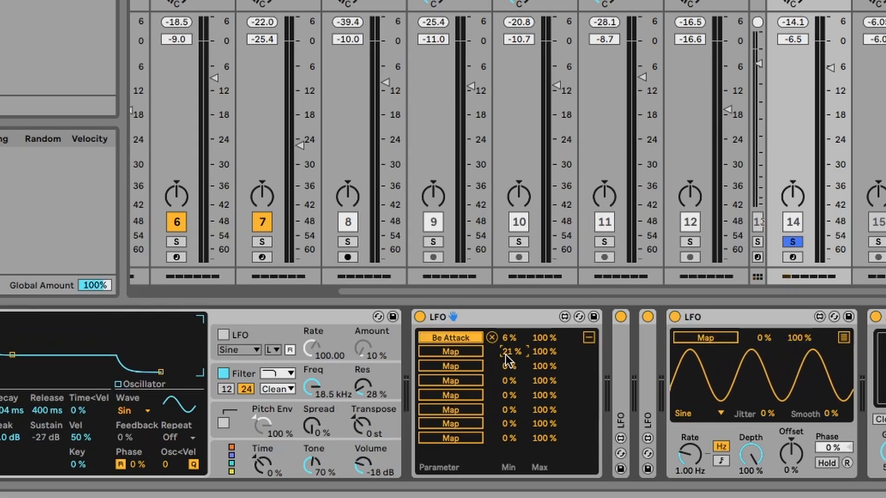
pyautogui.moveTo(556, 350); pyautogui.dragTo(556, 371)
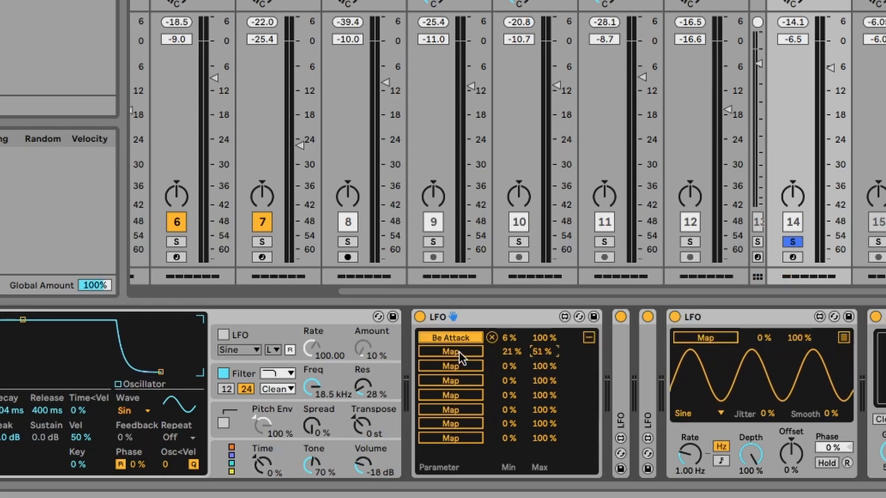
pyautogui.click(446, 351)
pyautogui.click(680, 469)
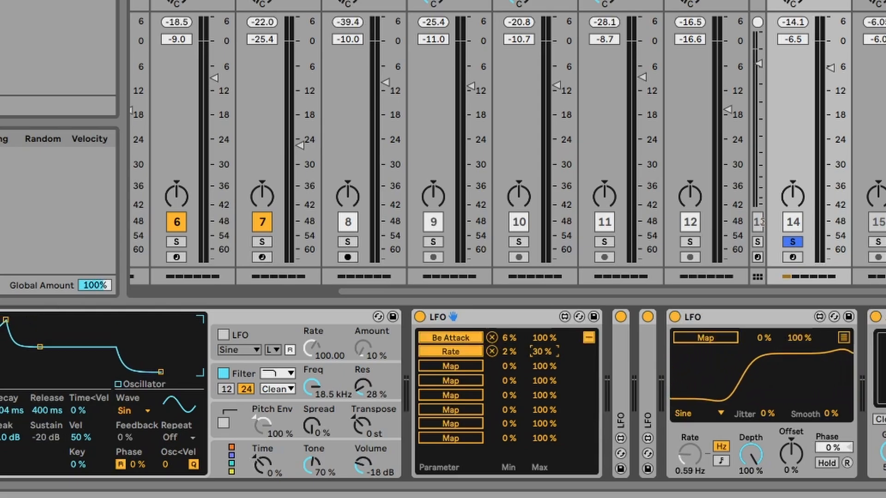
pyautogui.moveTo(513, 352)
pyautogui.mouseDown()
pyautogui.moveTo(512, 338)
pyautogui.moveTo(512, 348)
pyautogui.mouseUp()
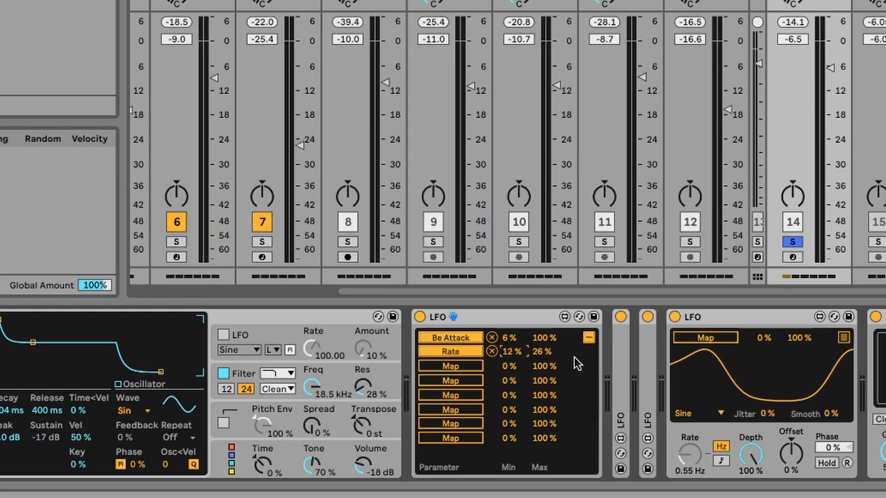
pyautogui.moveTo(549, 353); pyautogui.dragTo(549, 355)
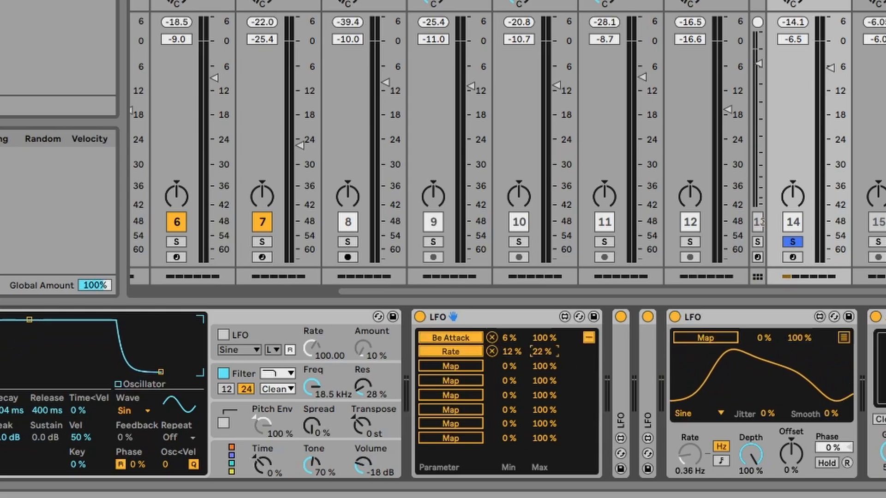
# Map the fourth LFO to oscillator C's level with a 0–67% range and set oscillator C's coarse tuning to 8.
pyautogui.click(716, 342)
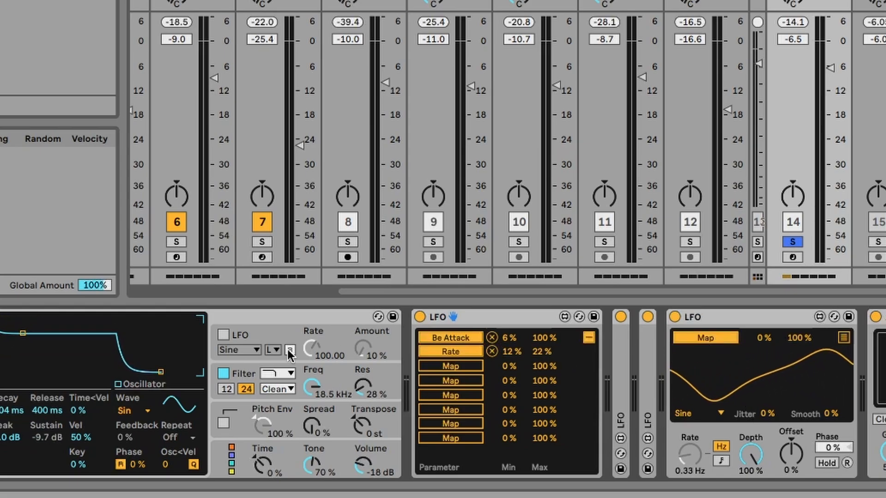
pyautogui.click(0, 387)
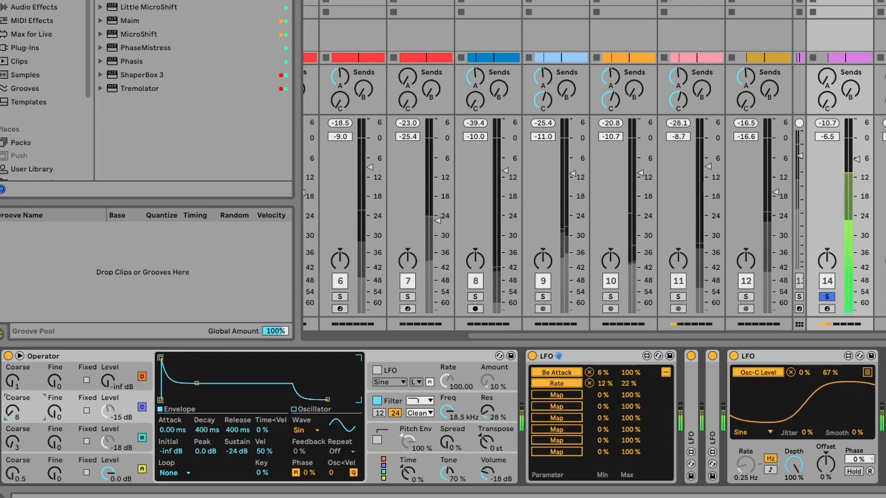
pyautogui.moveTo(13, 411); pyautogui.dragTo(12, 407)
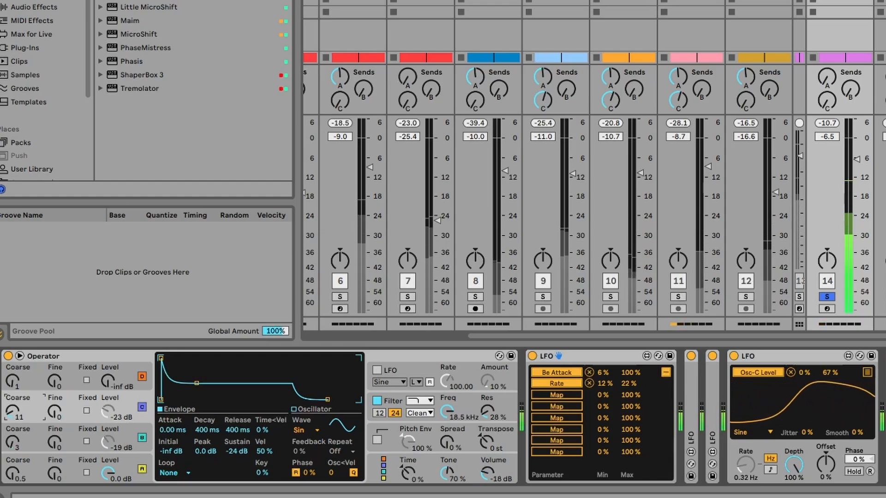
pyautogui.moveTo(12, 411)
pyautogui.mouseDown()
pyautogui.moveTo(13, 401)
pyautogui.moveTo(12, 417)
pyautogui.mouseUp()
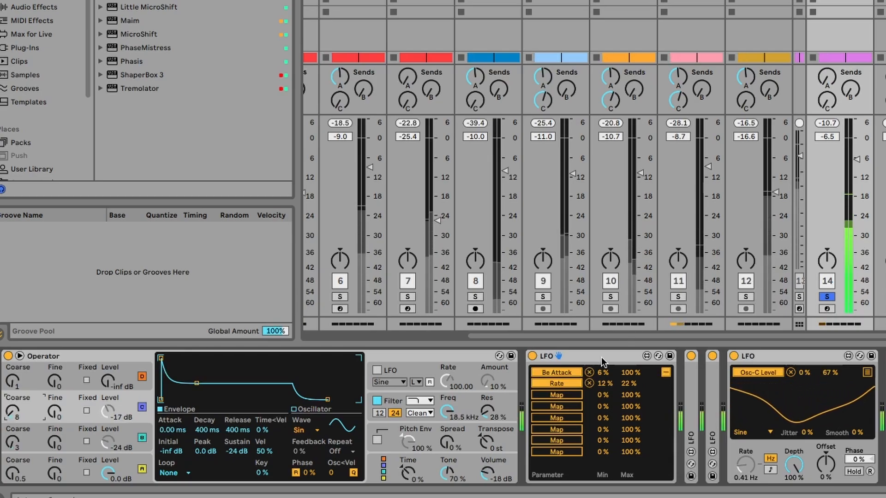
# Map the Osc-B Level LFO's second slot to oscillator C's attack and the attack LFO's third slot to oscillator C's sustain.
pyautogui.doubleClick(691, 384)
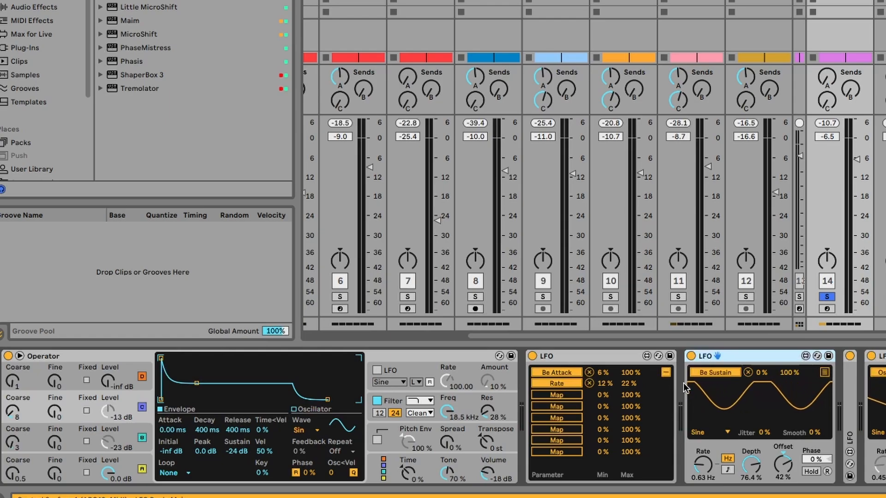
pyautogui.doubleClick(847, 398)
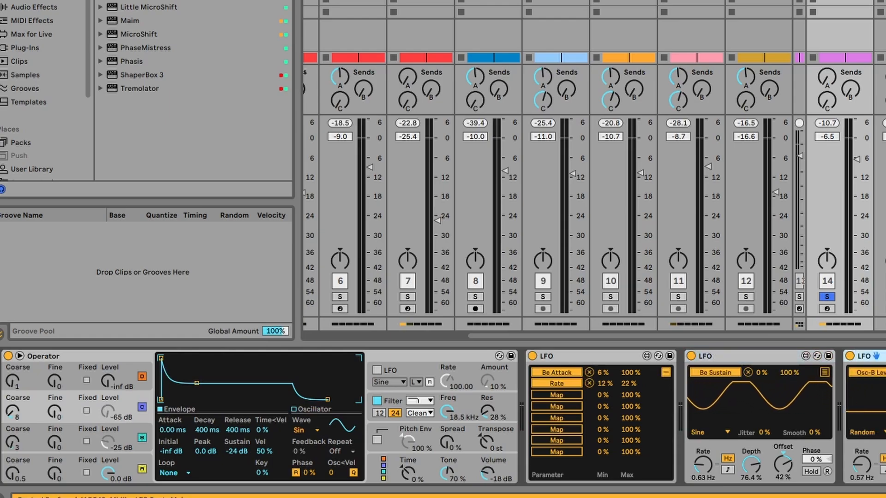
pyautogui.click(885, 372)
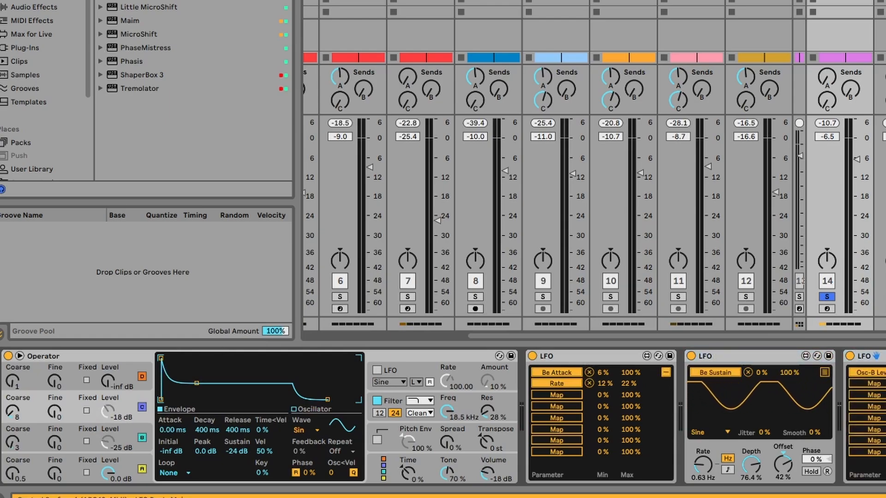
pyautogui.click(871, 384)
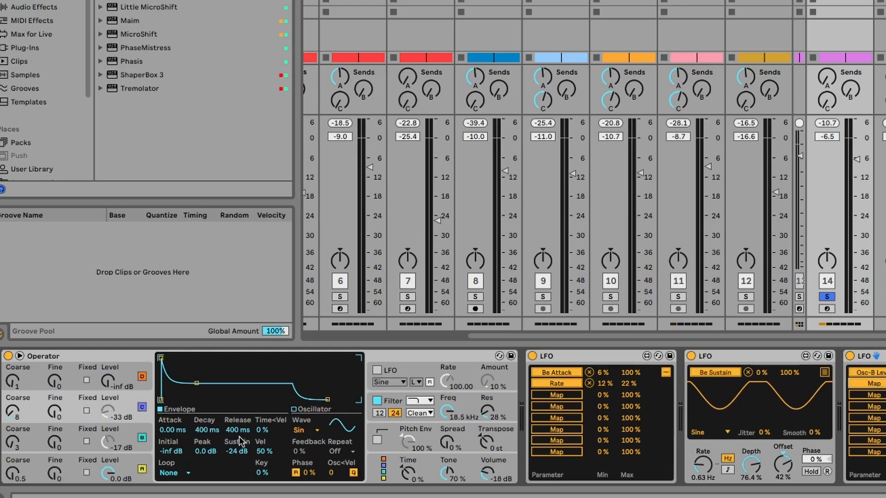
pyautogui.click(173, 430)
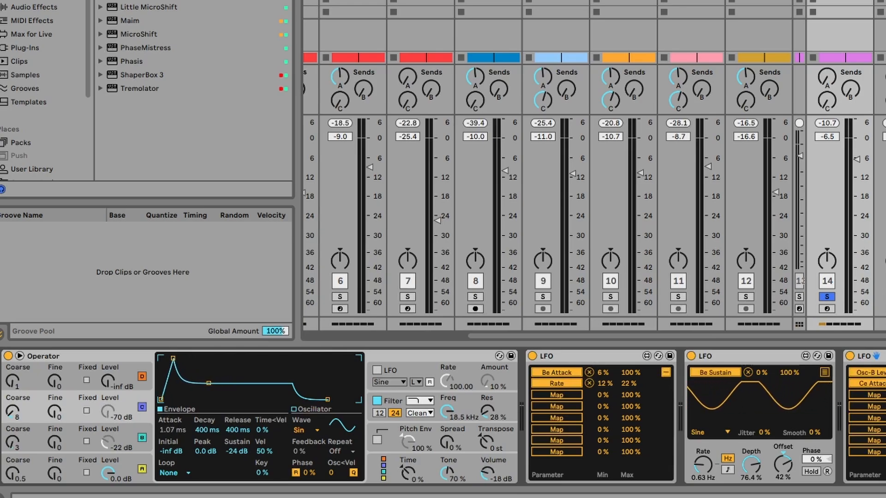
pyautogui.click(534, 396)
pyautogui.click(237, 451)
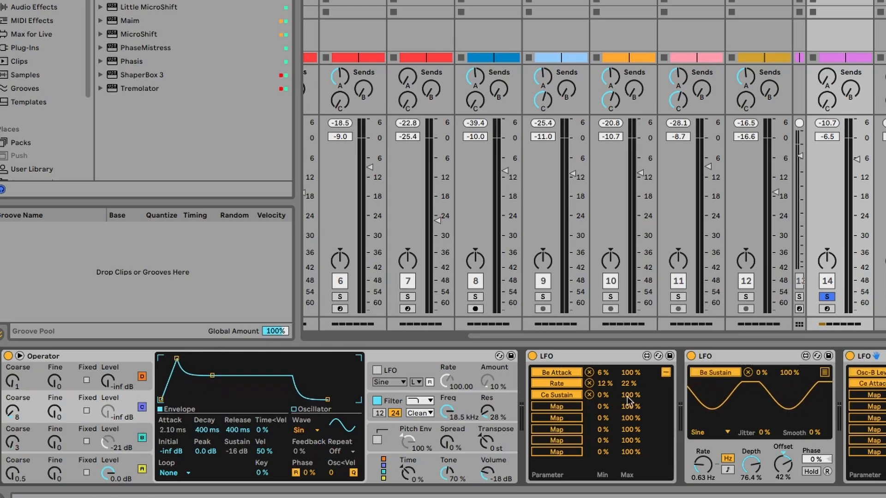
# Open the sustain LFO's mapping list and display Operator's filter envelope settings.
pyautogui.click(824, 373)
pyautogui.click(718, 386)
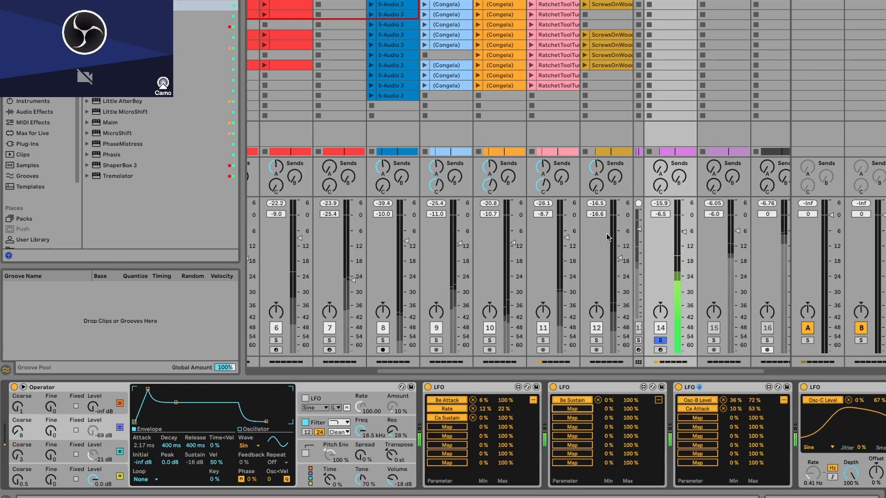
pyautogui.click(371, 426)
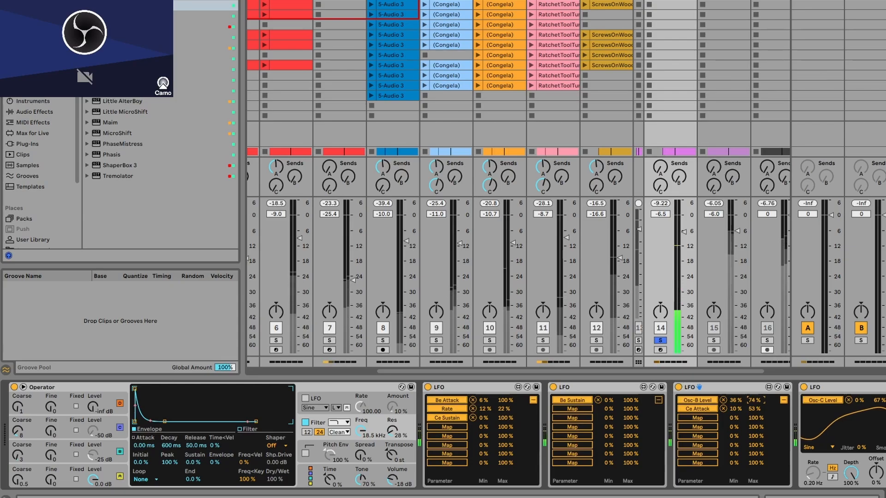
# Set Operator's filter to the band-pass shape with the 12 dB slope.
pyautogui.click(44, 430)
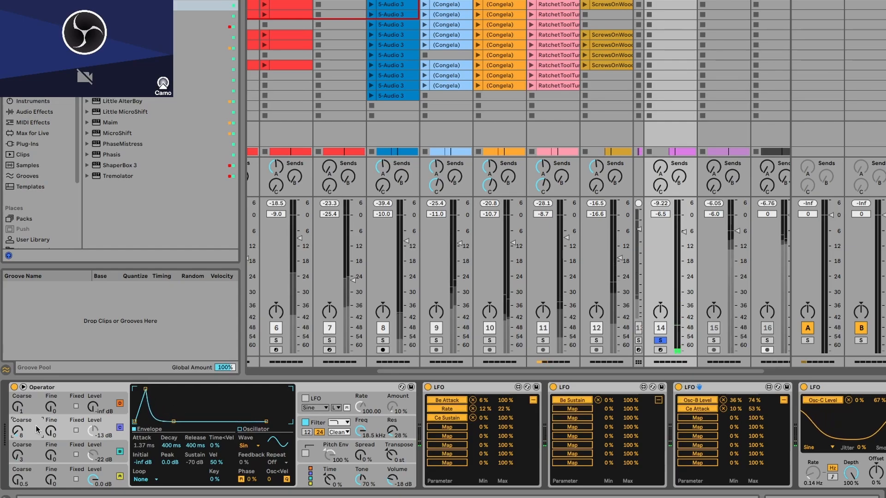
pyautogui.click(377, 422)
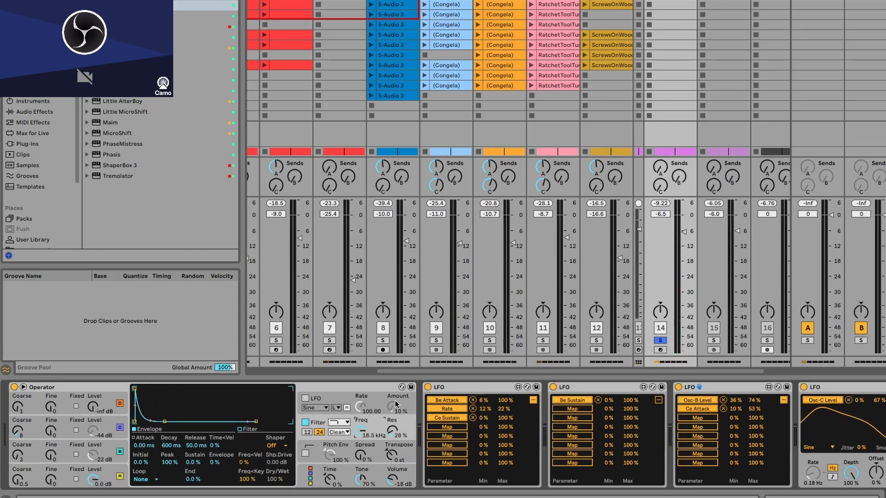
pyautogui.click(336, 422)
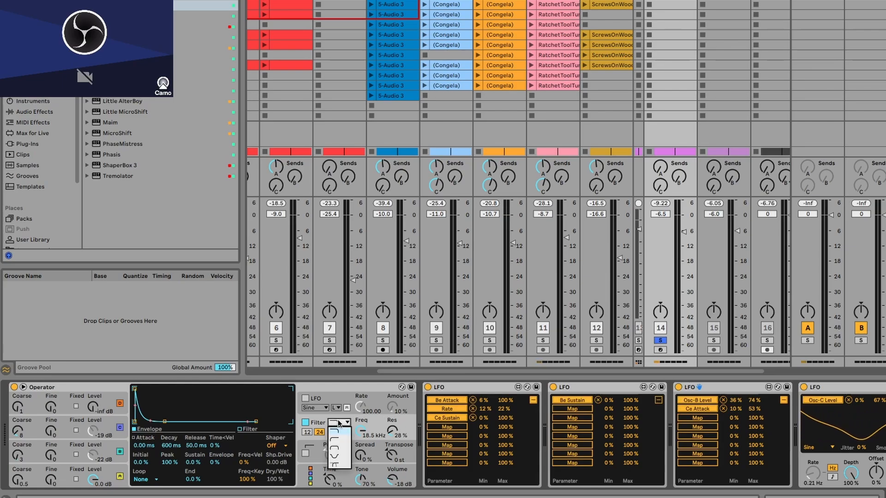
pyautogui.click(387, 423)
pyautogui.click(332, 423)
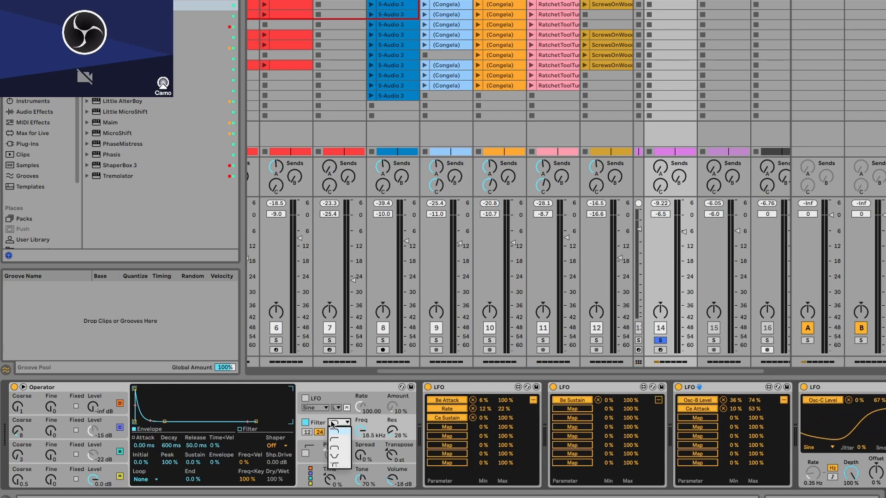
pyautogui.click(342, 451)
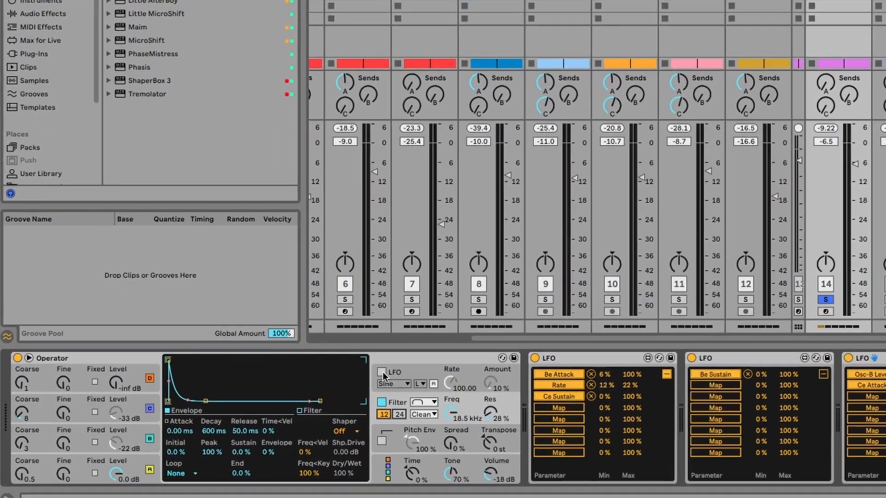
# Enable Operator's LFO with its oscillator destinations off and rate at 46.37, and set the filter to 1.31 kHz with 71% resonance.
pyautogui.click(365, 378)
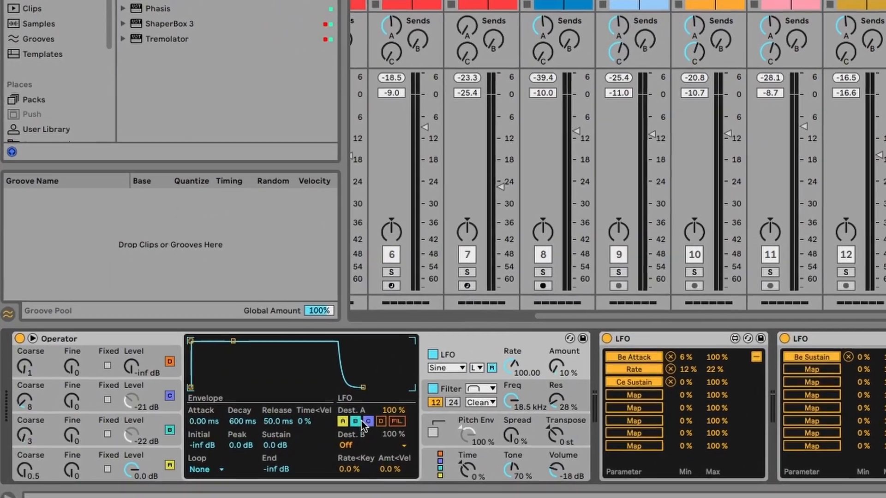
pyautogui.click(366, 422)
pyautogui.click(355, 422)
pyautogui.click(343, 422)
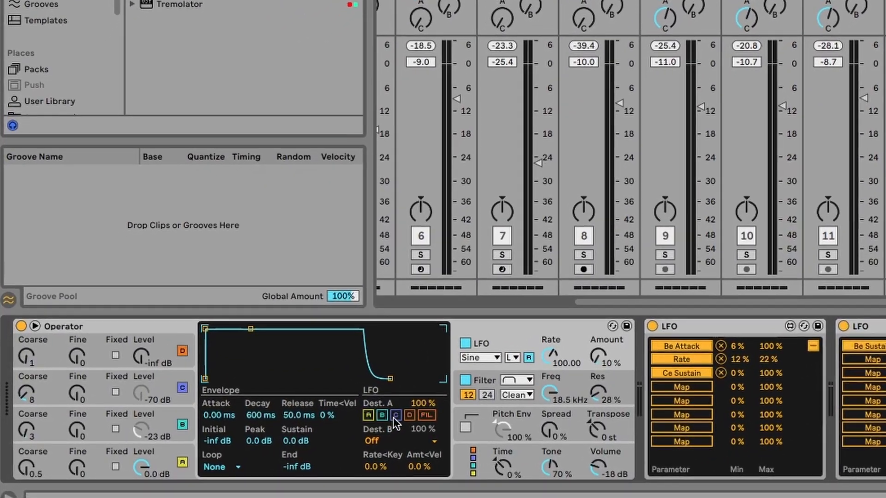
pyautogui.moveTo(552, 358); pyautogui.dragTo(550, 416)
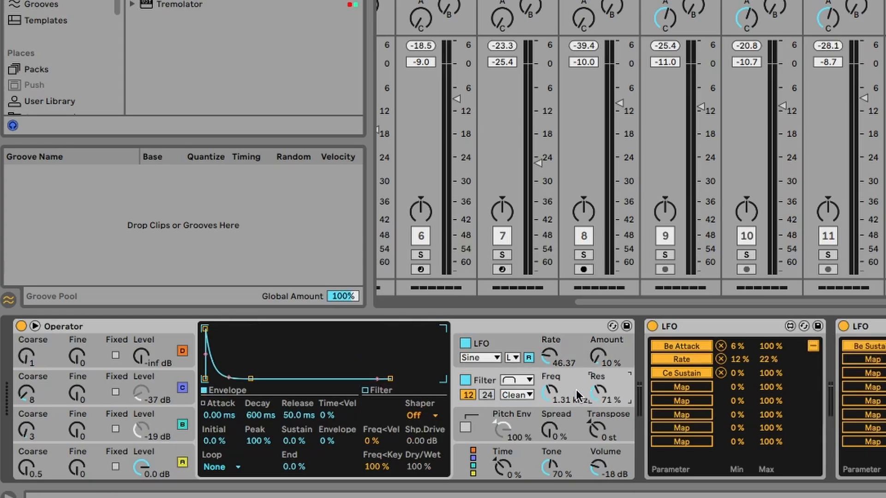
# Set Operator's LFO amount to 84% and the filter to 784 Hz using the OSR circuit with 7.12 dB drive.
pyautogui.click(516, 378)
pyautogui.click(517, 377)
pyautogui.click(517, 392)
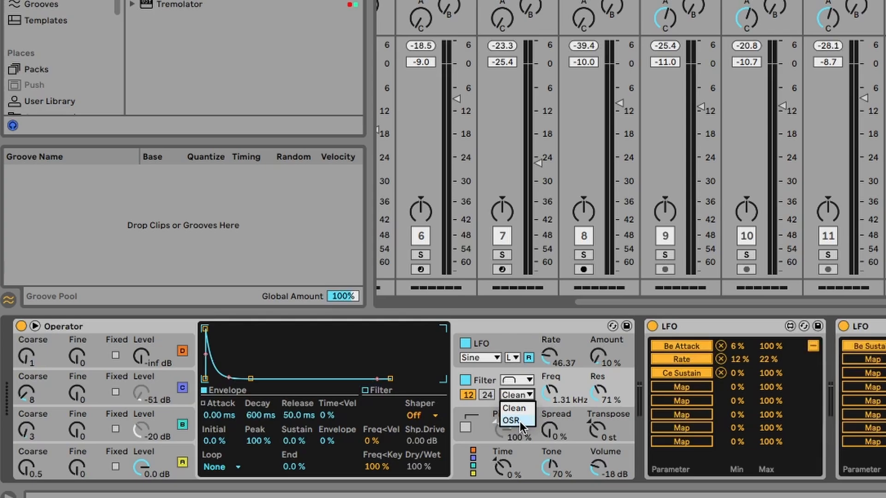
pyautogui.click(549, 382)
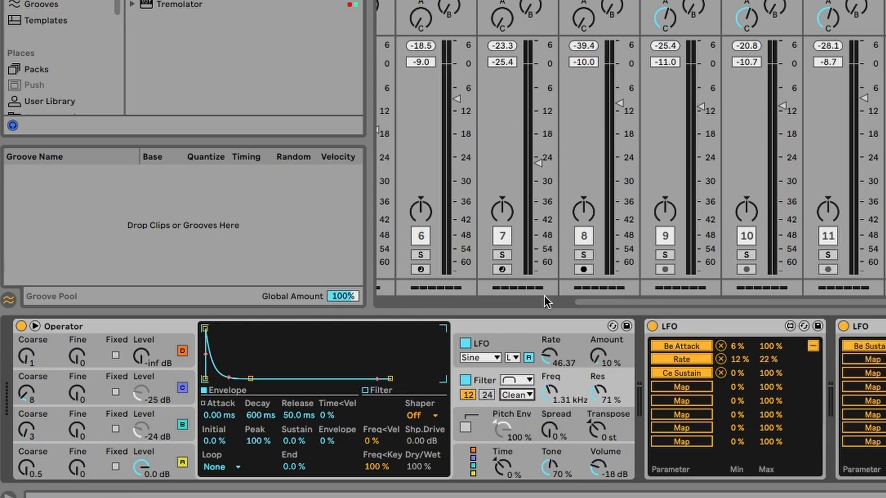
pyautogui.moveTo(600, 362); pyautogui.dragTo(600, 319)
pyautogui.moveTo(555, 391)
pyautogui.mouseDown()
pyautogui.moveTo(555, 413)
pyautogui.moveTo(554, 399)
pyautogui.mouseUp()
pyautogui.click(517, 395)
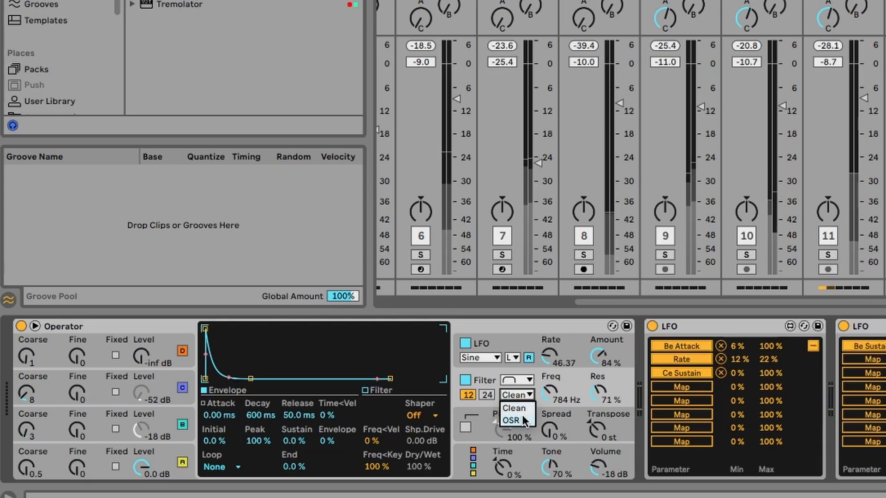
pyautogui.click(512, 420)
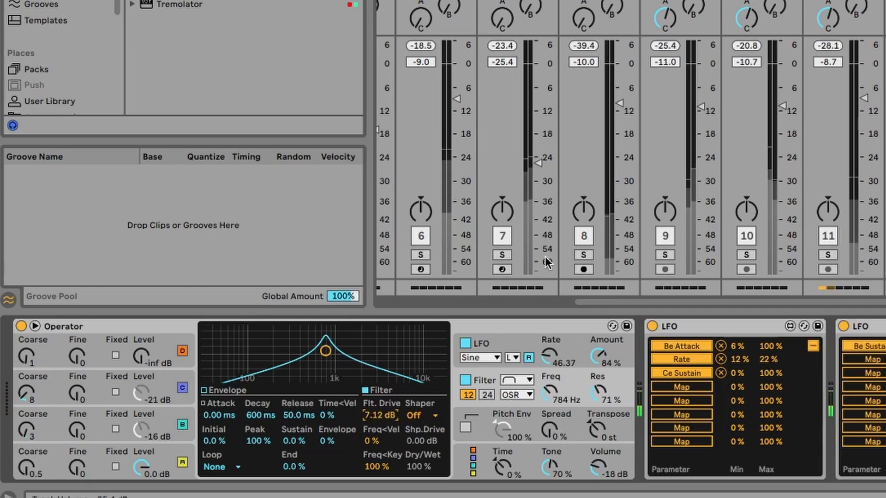
# Solo mixer tracks 2, 3 and 4 to hear them together with the bass.
pyautogui.moveTo(625, 303); pyautogui.dragTo(419, 311)
pyautogui.moveTo(480, 253); pyautogui.dragTo(672, 253)
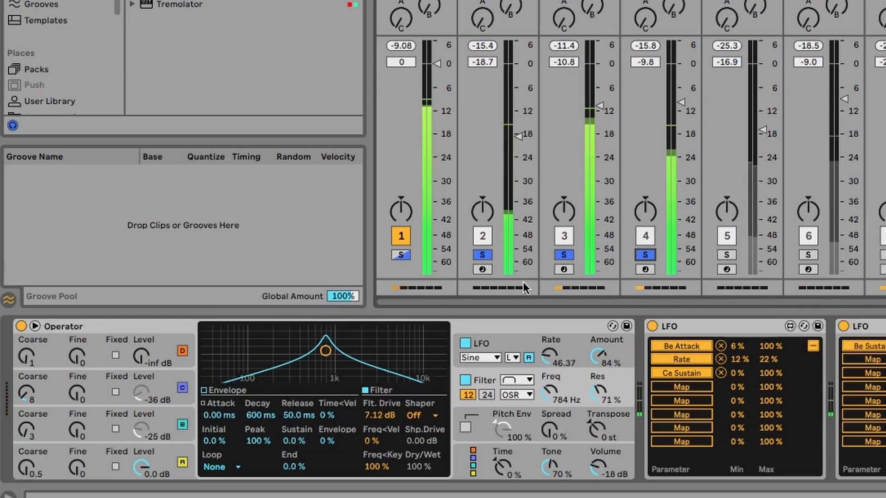
pyautogui.hscroll(6, 776, 173)
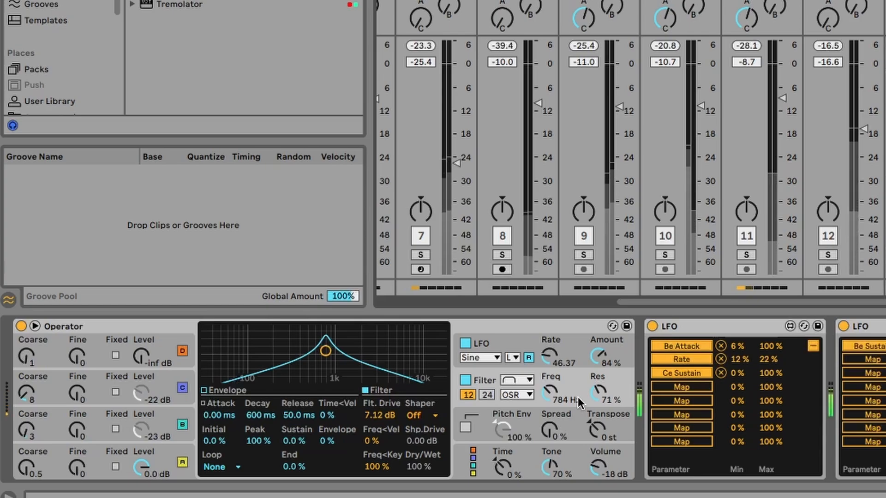
# Switch Operator's filter to the high-pass shape with the MS2 circuit.
pyautogui.click(526, 380)
pyautogui.click(517, 406)
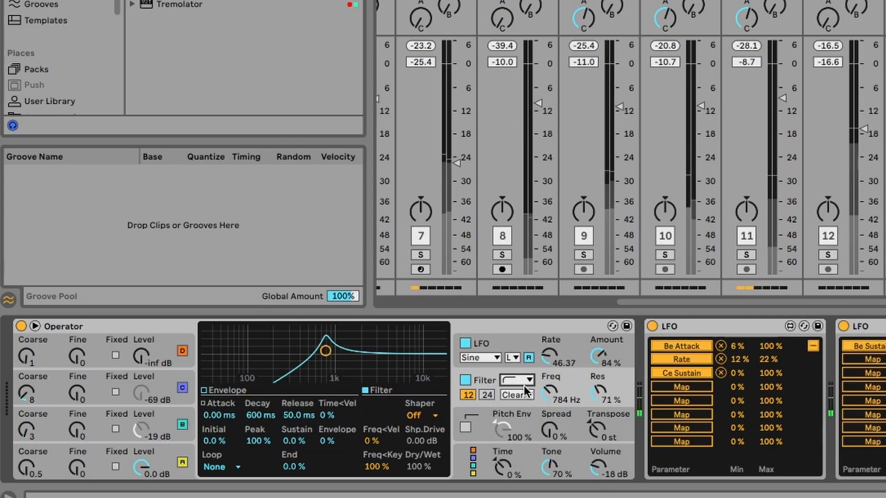
pyautogui.click(521, 395)
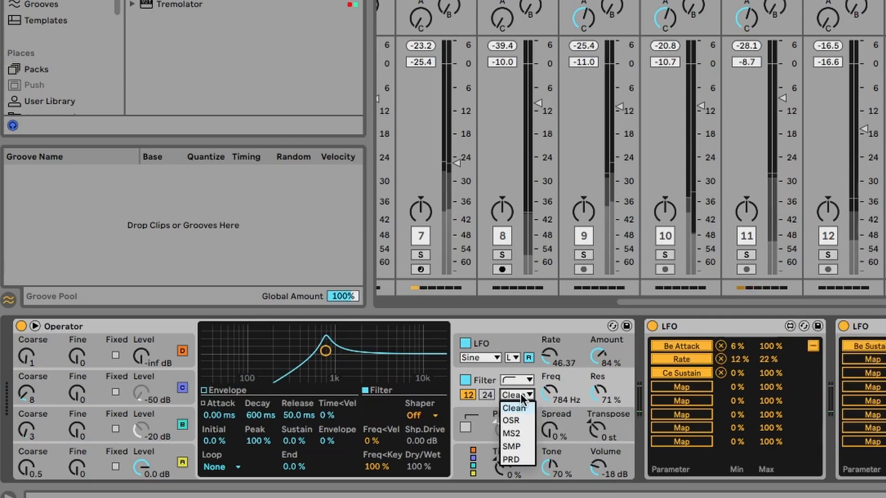
pyautogui.click(525, 435)
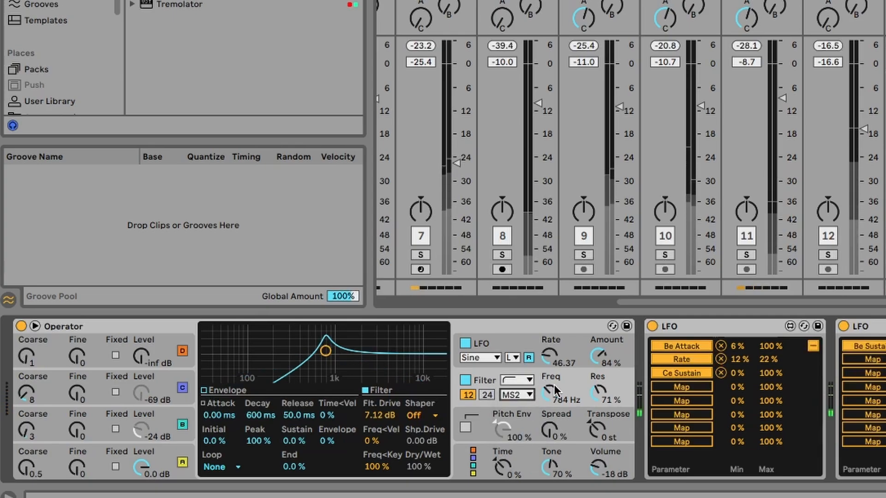
# Lower Operator's filter resonance to 50% and its frequency to 313 Hz, keeping the MS2 circuit.
pyautogui.moveTo(598, 390)
pyautogui.mouseDown()
pyautogui.moveTo(547, 395)
pyautogui.moveTo(547, 408)
pyautogui.moveTo(561, 384)
pyautogui.moveTo(581, 392)
pyautogui.mouseUp()
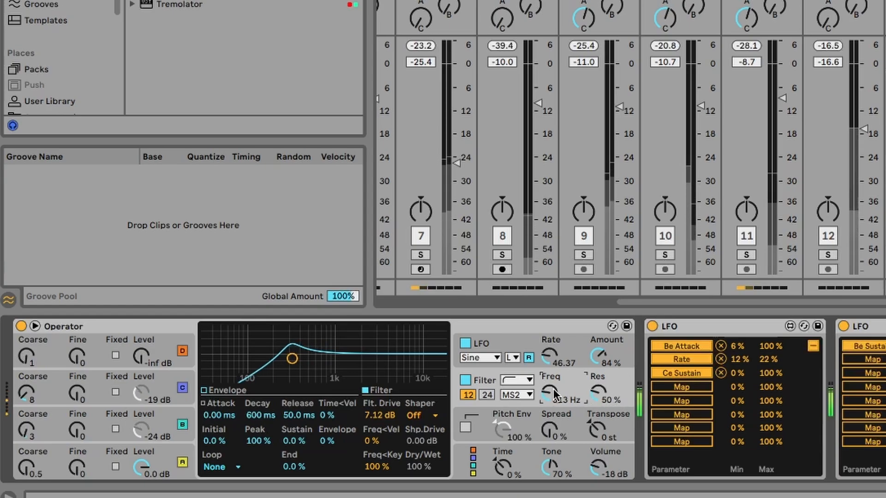
pyautogui.moveTo(553, 389); pyautogui.dragTo(511, 392)
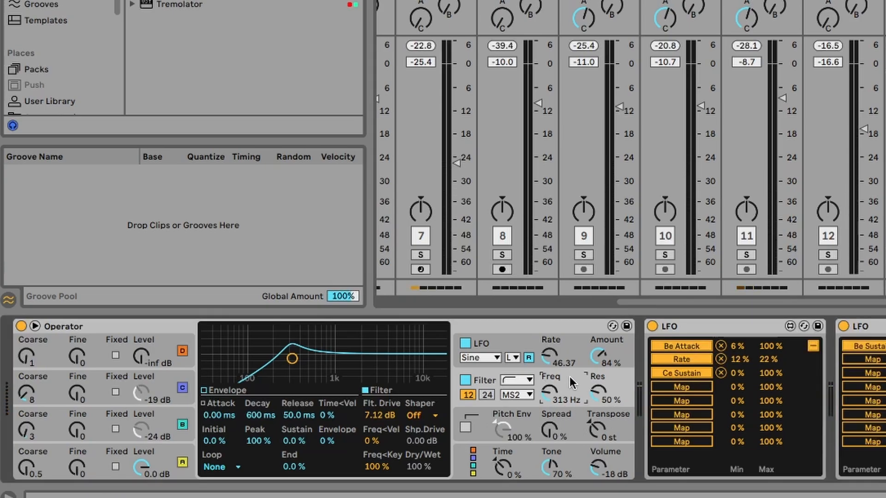
pyautogui.click(512, 395)
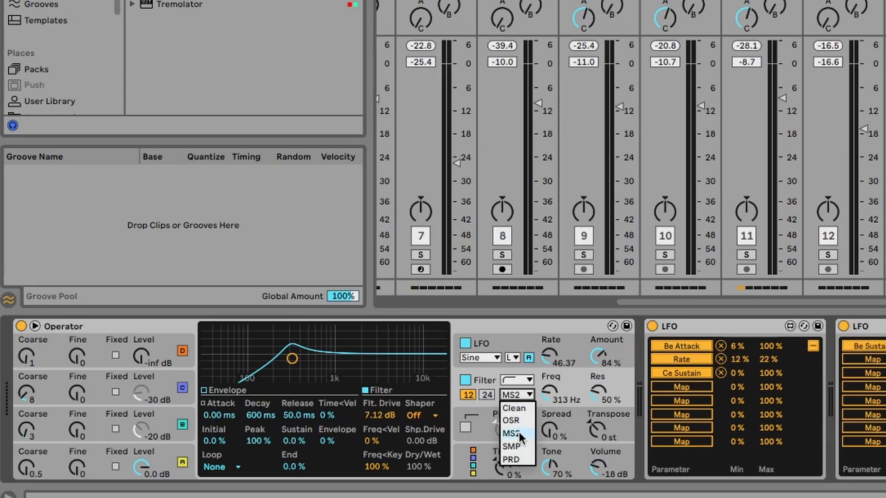
pyautogui.click(571, 380)
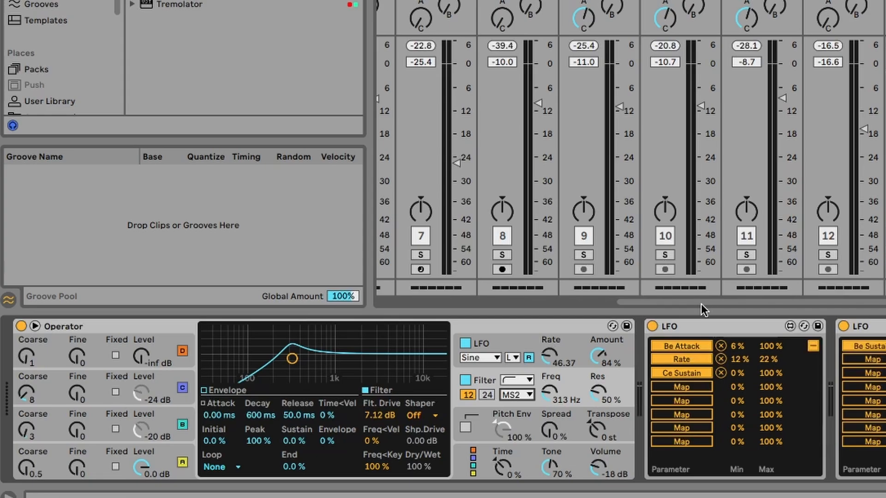
# Fold all four LFO devices in the bass track's device chain.
pyautogui.doubleClick(718, 328)
pyautogui.doubleClick(712, 333)
pyautogui.doubleClick(734, 326)
pyautogui.doubleClick(780, 326)
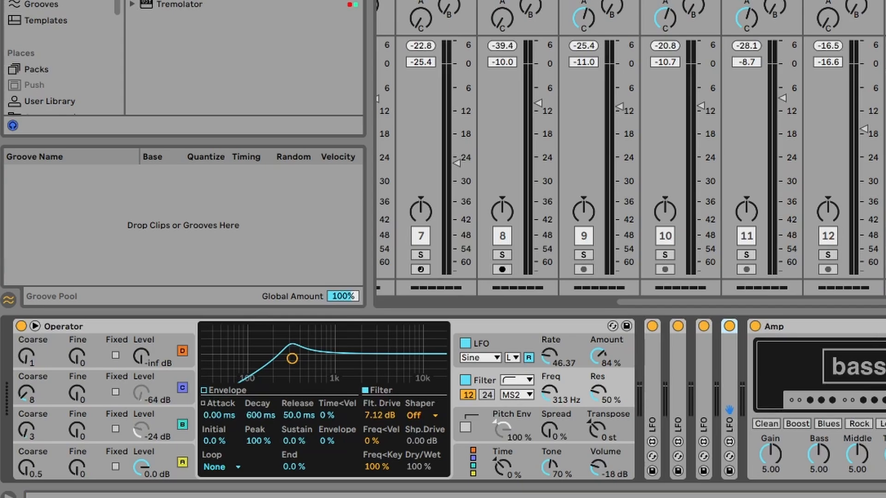
# In the Arrangement, extend track 14's bass MIDI clip back to the start of the song and play from the beginning.
pyautogui.press('Tab')
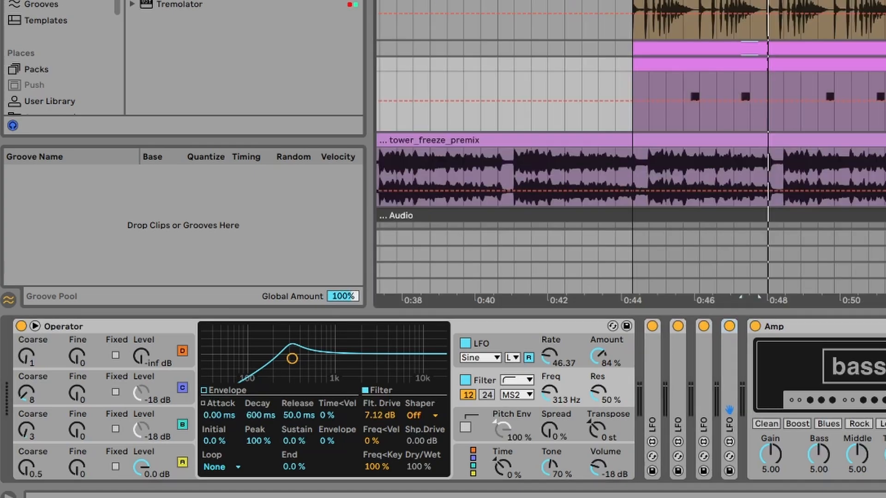
pyautogui.scroll(-10, 631, 147)
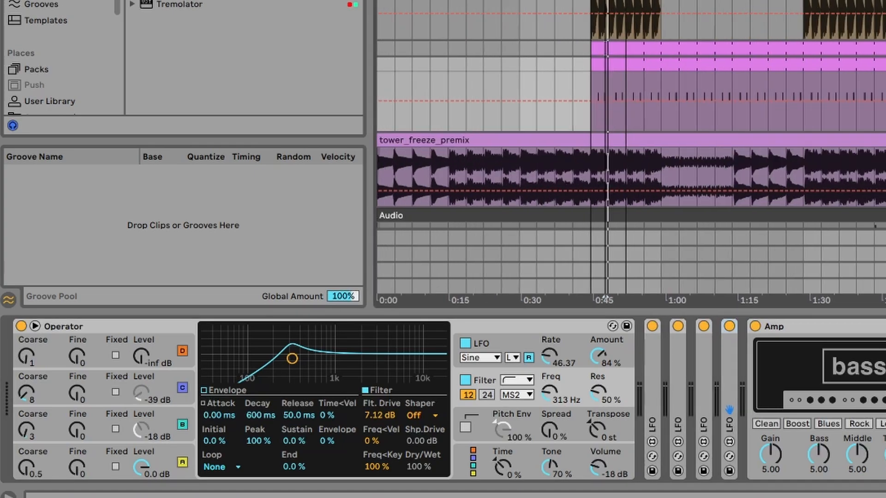
pyautogui.scroll(1, 631, 148)
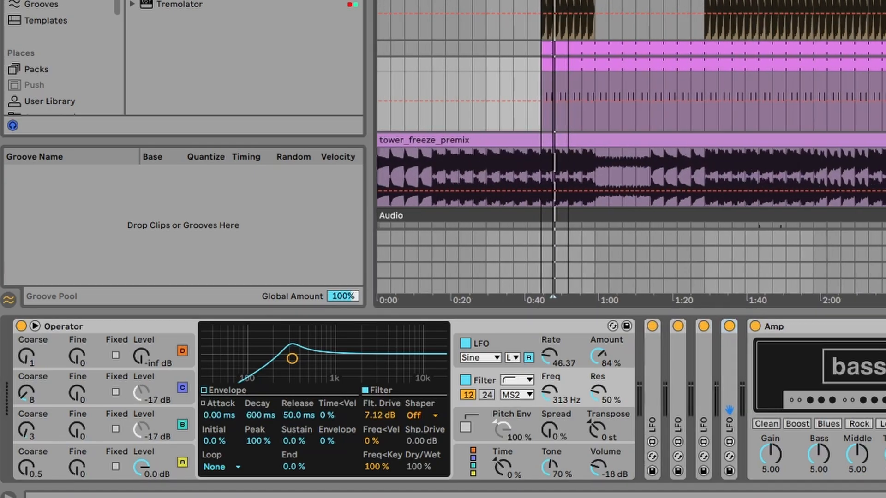
pyautogui.click(552, 65)
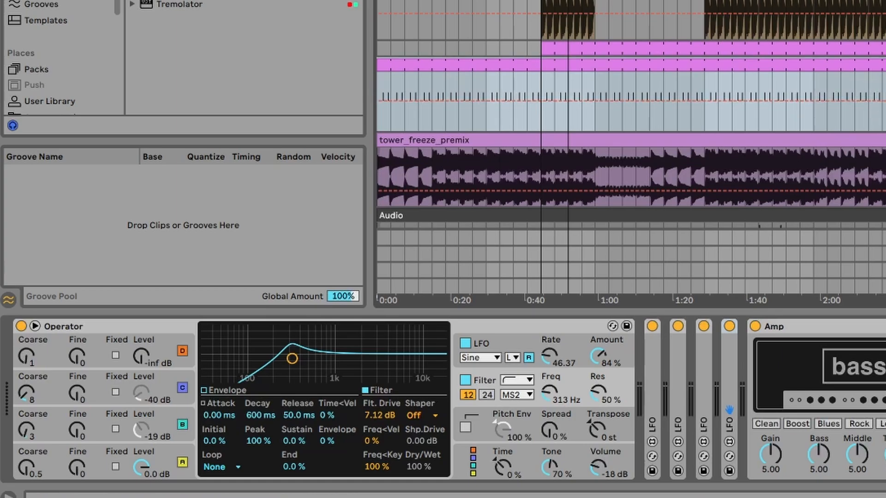
pyautogui.press('Home')
pyautogui.press('space')
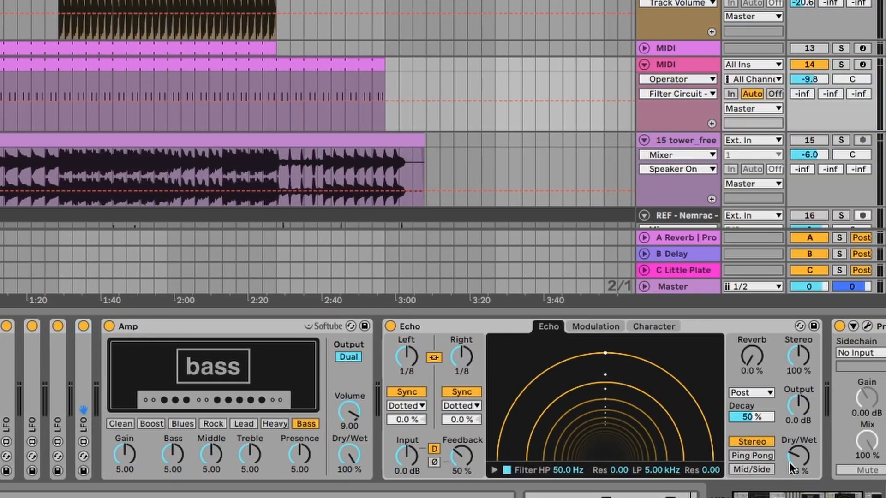
# Switch Echo to Ping Pong with 35% dry/wet, and set its reverb location to Pre with 60% decay.
pyautogui.moveTo(783, 470); pyautogui.dragTo(783, 467)
pyautogui.click(763, 457)
pyautogui.click(750, 394)
pyautogui.click(745, 408)
pyautogui.moveTo(751, 418); pyautogui.dragTo(752, 415)
pyautogui.click(749, 391)
pyautogui.click(754, 404)
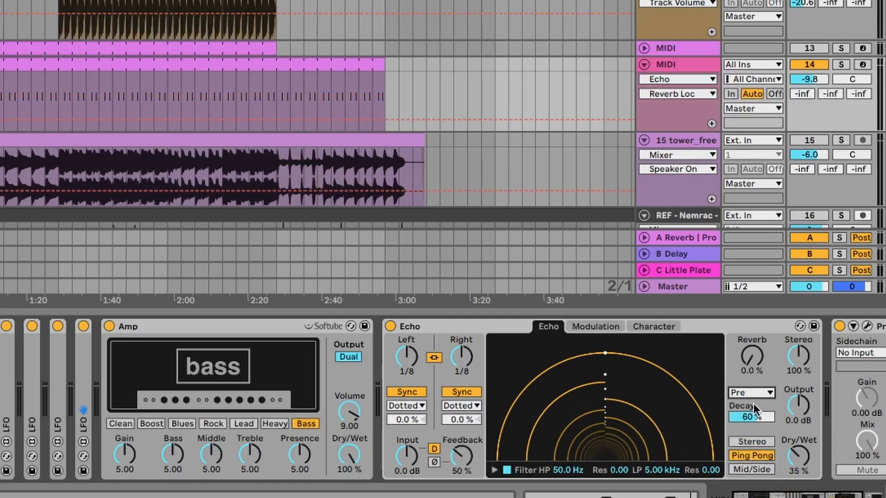
# Set Echo's reverb level to about 29%, its location to Post and its decay to 64%.
pyautogui.moveTo(758, 357); pyautogui.dragTo(758, 341)
pyautogui.click(759, 392)
pyautogui.click(759, 419)
pyautogui.moveTo(760, 418); pyautogui.dragTo(759, 415)
pyautogui.moveTo(745, 355); pyautogui.dragTo(745, 350)
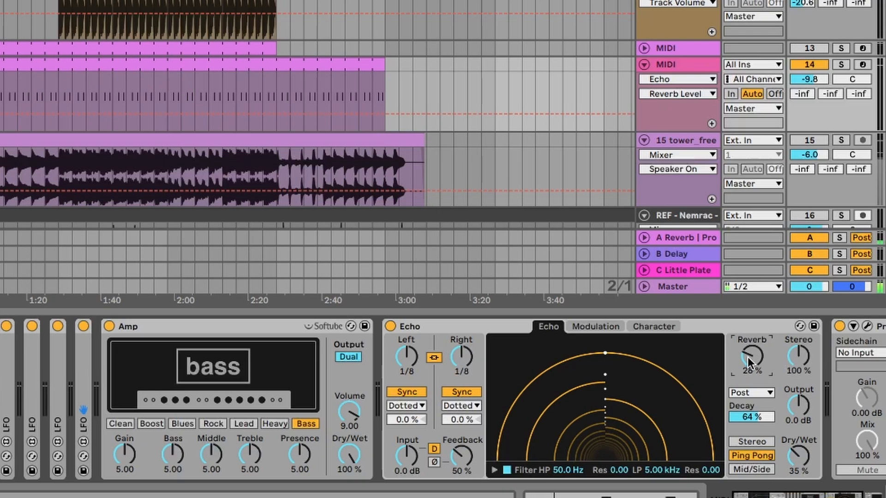
# Shape Echo's filter with the high-pass at 131 Hz and 0.25 resonance, and the low-pass at 3.14 kHz and 0.24 resonance.
pyautogui.click(598, 327)
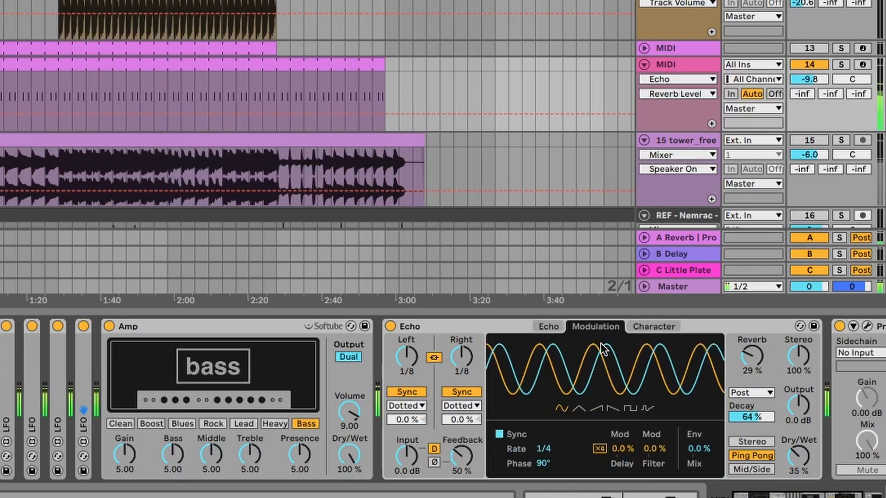
pyautogui.click(548, 327)
pyautogui.click(567, 471)
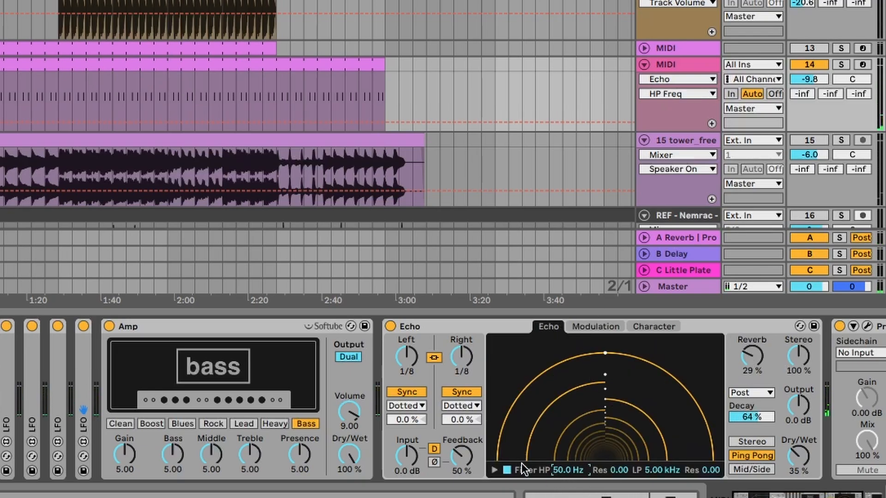
pyautogui.click(494, 470)
pyautogui.moveTo(521, 454); pyautogui.dragTo(556, 429)
pyautogui.moveTo(673, 456); pyautogui.dragTo(654, 424)
pyautogui.moveTo(570, 429); pyautogui.dragTo(553, 422)
pyautogui.moveTo(654, 423); pyautogui.dragTo(660, 430)
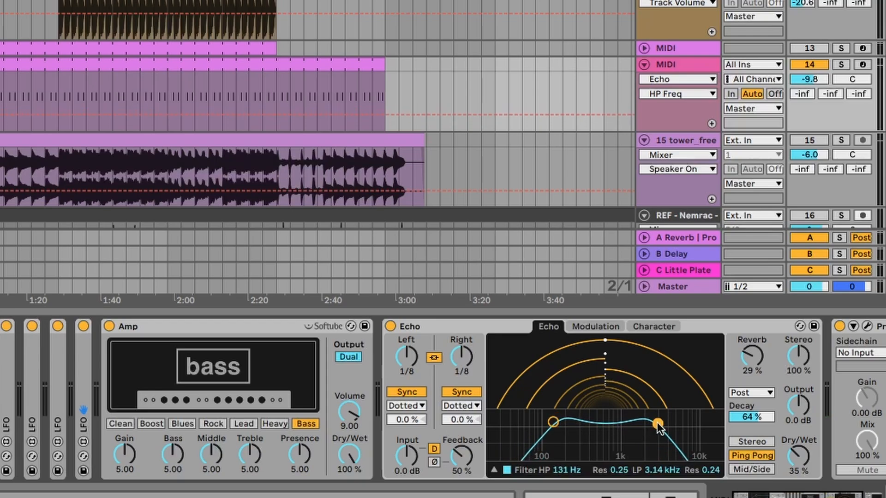
# Set Echo's synced modulation rate to 3 and display the modulation settings.
pyautogui.click(594, 322)
pyautogui.moveTo(544, 449); pyautogui.dragTo(543, 433)
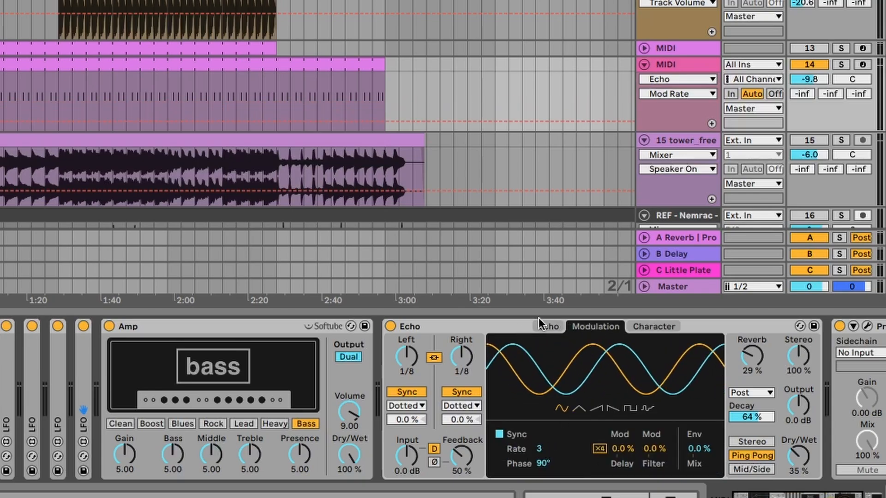
pyautogui.click(548, 326)
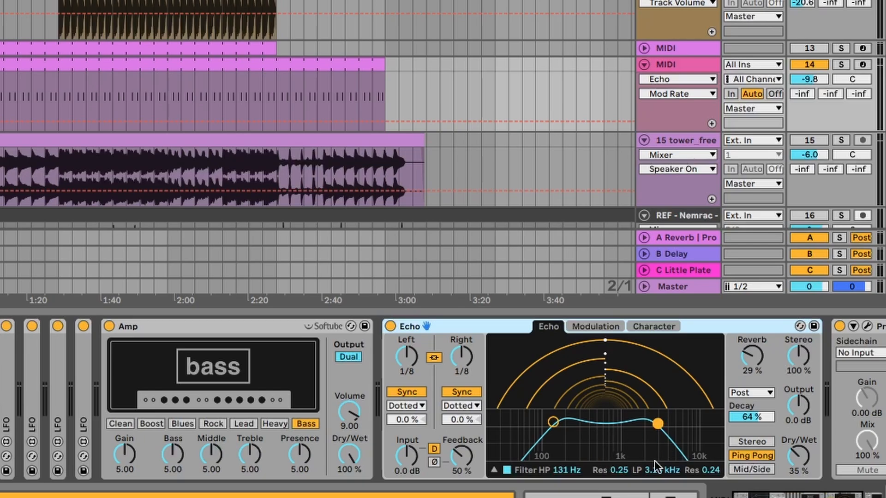
pyautogui.click(596, 328)
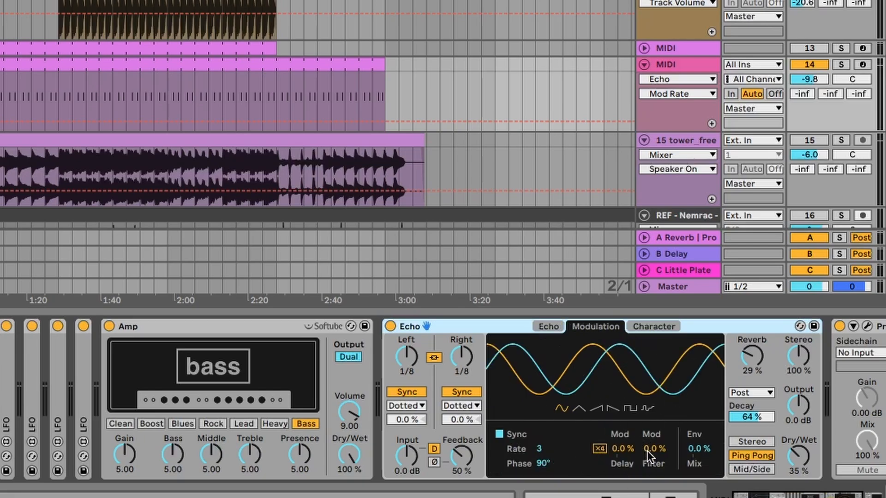
# Set Echo's filter modulation to 64% and reduce its dry/wet to 32%.
pyautogui.moveTo(653, 446)
pyautogui.mouseDown()
pyautogui.moveTo(652, 415)
pyautogui.moveTo(653, 449)
pyautogui.mouseUp()
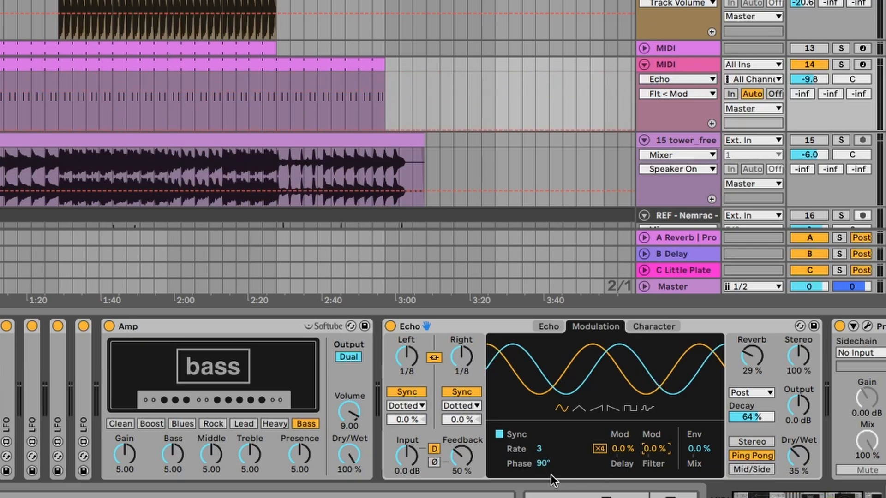
pyautogui.moveTo(652, 445); pyautogui.dragTo(652, 435)
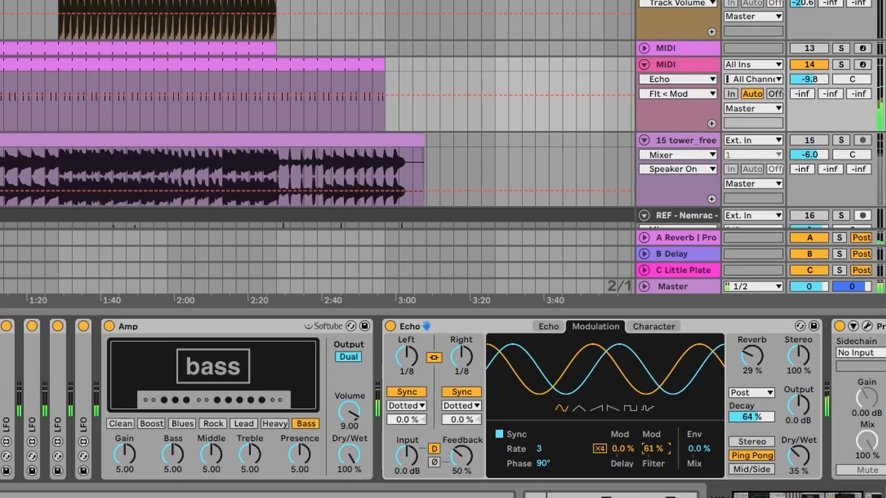
pyautogui.moveTo(803, 457); pyautogui.dragTo(803, 462)
pyautogui.moveTo(653, 449); pyautogui.dragTo(652, 446)
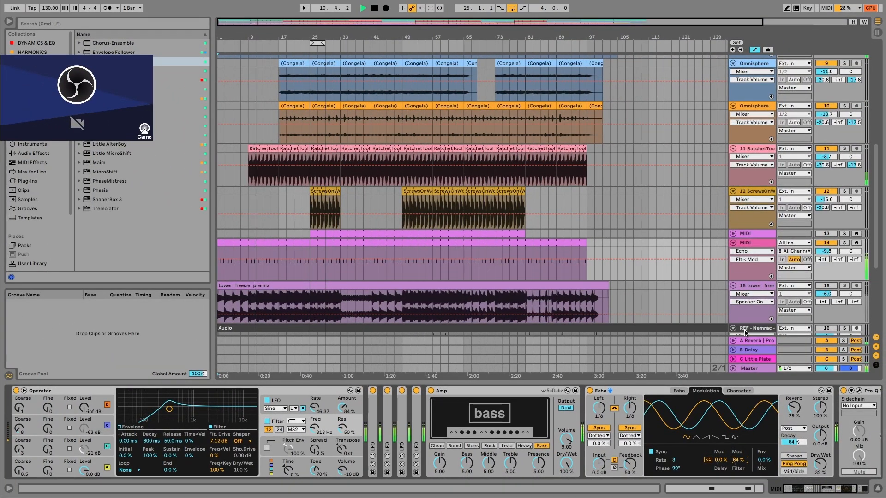
# Open Pro-Q 3's editor and lower its 24 dB/oct low cut to well below the bass fundamental.
pyautogui.hscroll(3, 414, 426)
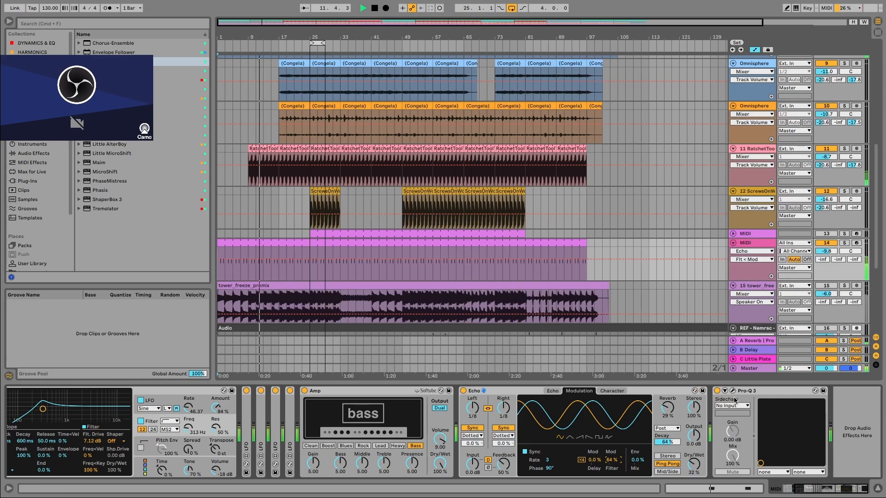
pyautogui.click(733, 391)
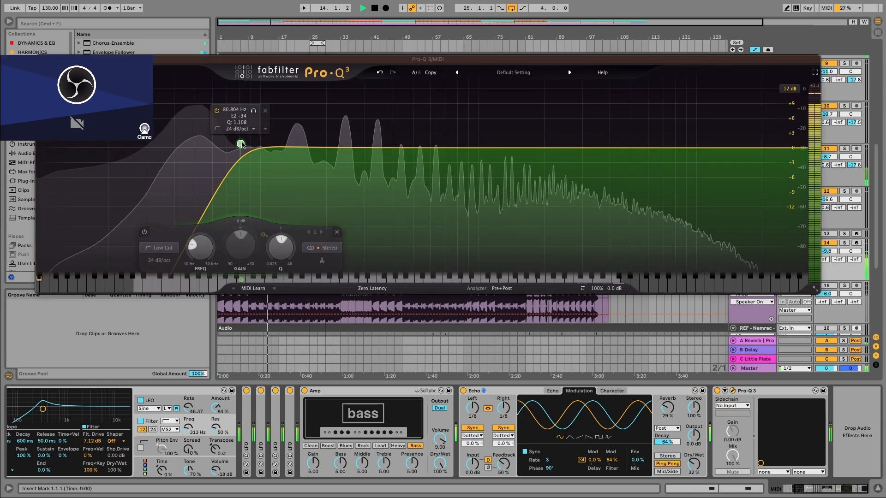
pyautogui.moveTo(246, 145); pyautogui.dragTo(127, 147)
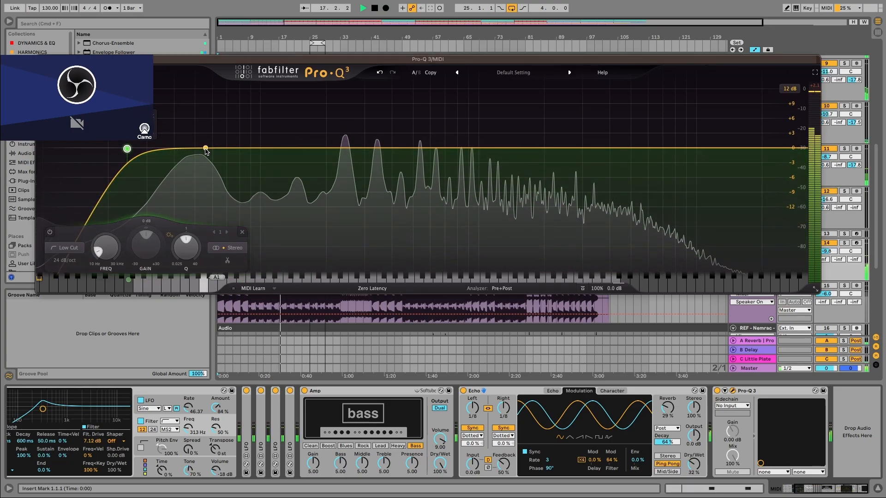
# Add a Pro-Q 3 bell at about 55.7 Hz and make it cut dynamically from the 3-Kick 808 sidechain input.
pyautogui.click(205, 148)
pyautogui.click(733, 406)
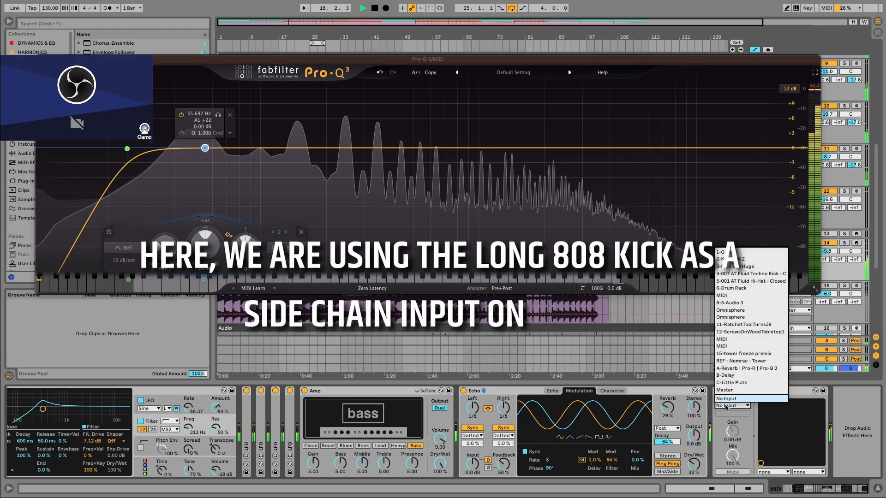
pyautogui.click(738, 266)
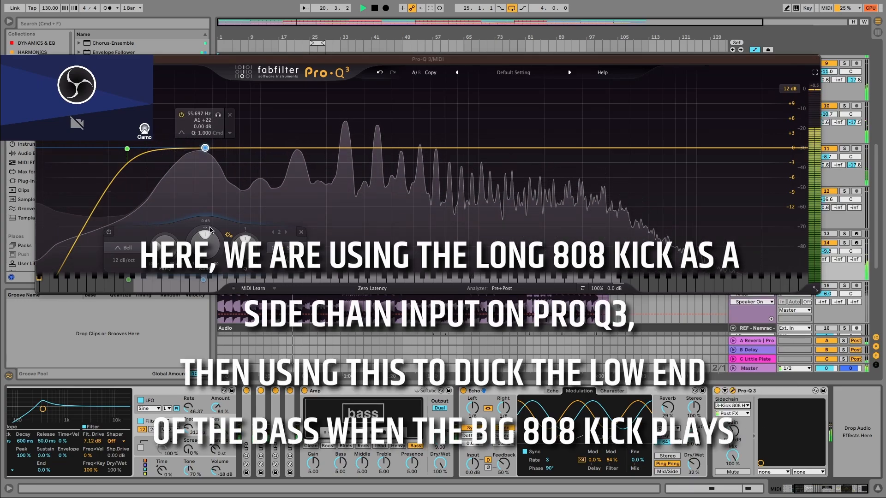
pyautogui.moveTo(207, 228)
pyautogui.mouseDown()
pyautogui.moveTo(206, 249)
pyautogui.moveTo(201, 227)
pyautogui.mouseUp()
pyautogui.click(223, 229)
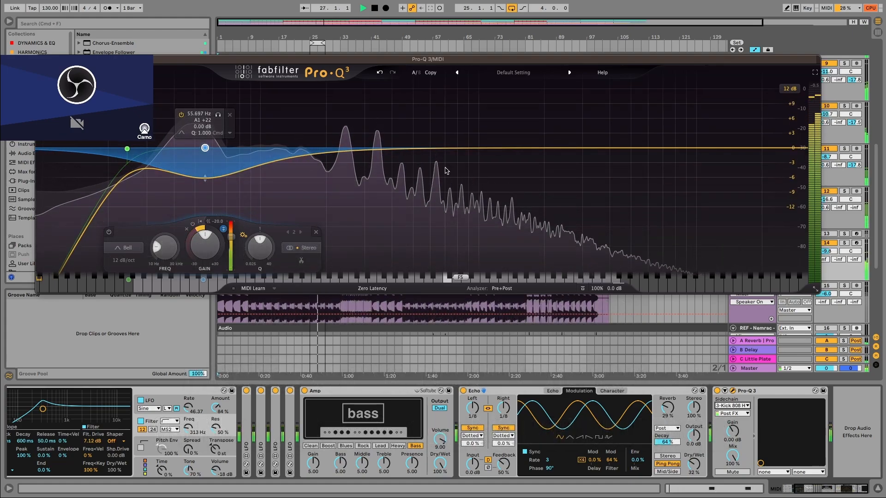
# Raise the low cut slightly with a softer Q, move the dynamic bell to about 59 Hz near 0 dB gain, and close Pro-Q 3.
pyautogui.moveTo(131, 158); pyautogui.dragTo(145, 179)
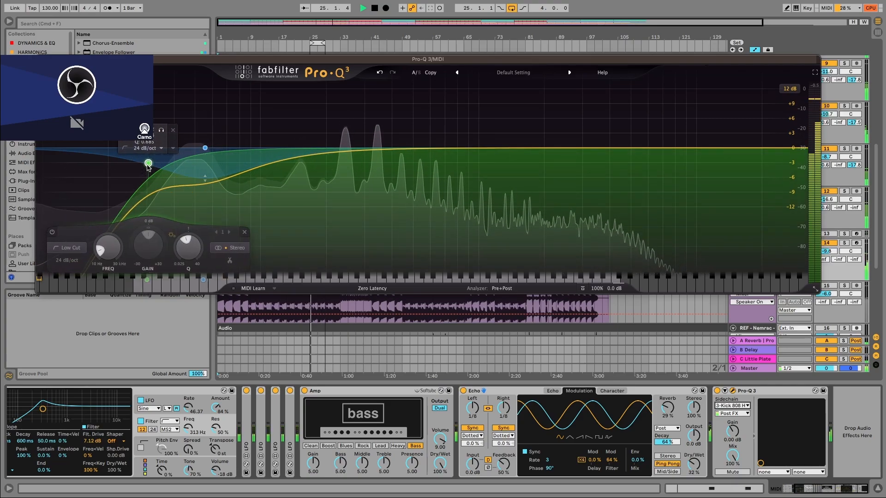
pyautogui.moveTo(205, 148); pyautogui.dragTo(211, 141)
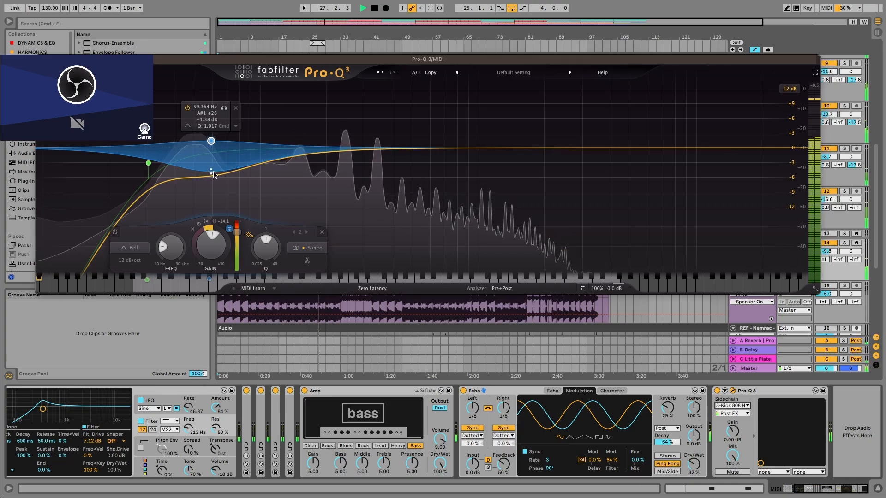
pyautogui.moveTo(210, 141); pyautogui.dragTo(211, 149)
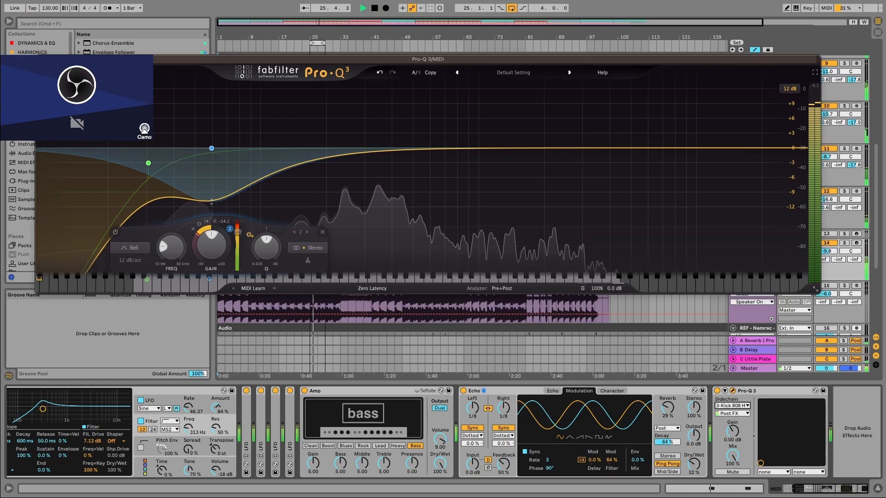
pyautogui.click(41, 59)
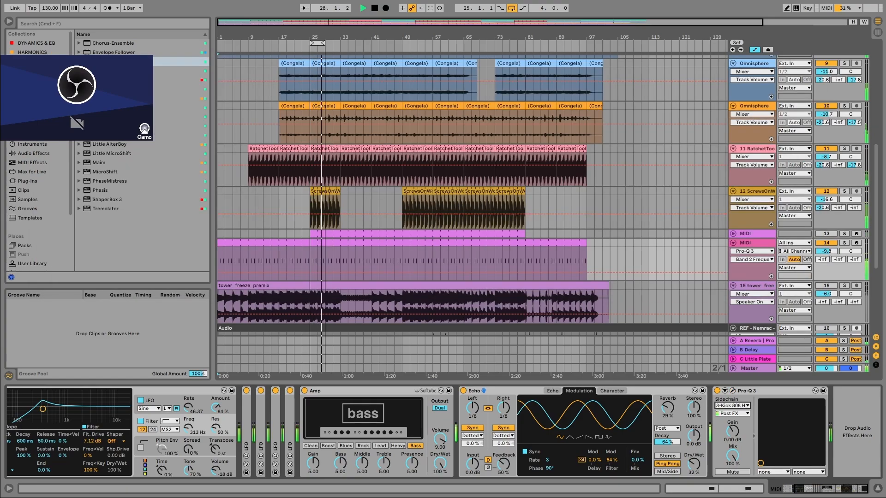
# Add Decapitator from the HARMONICS collection after Pro-Q 3 and set its style to E.
pyautogui.click(33, 52)
pyautogui.click(117, 198)
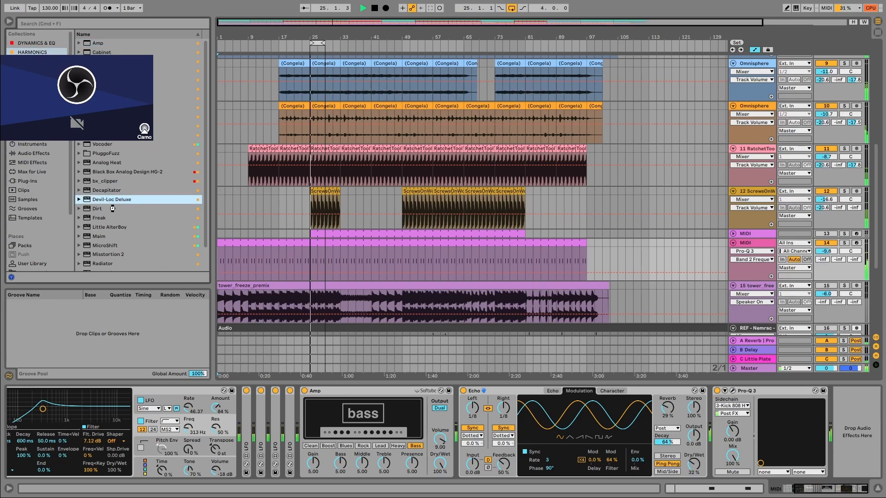
pyautogui.press('super+z')
pyautogui.doubleClick(107, 190)
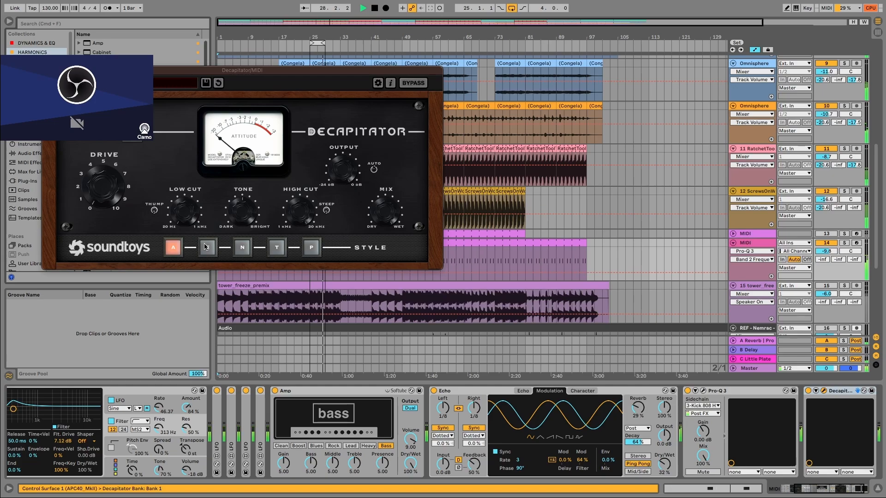
pyautogui.click(206, 243)
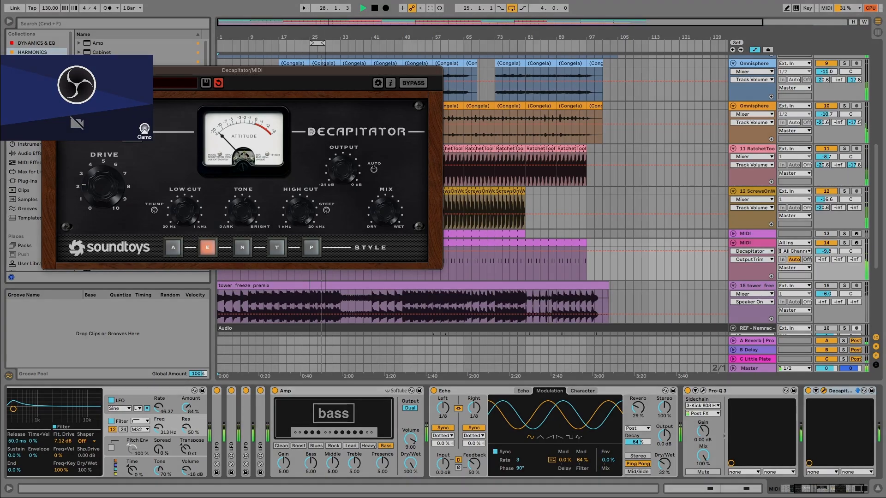
pyautogui.click(47, 71)
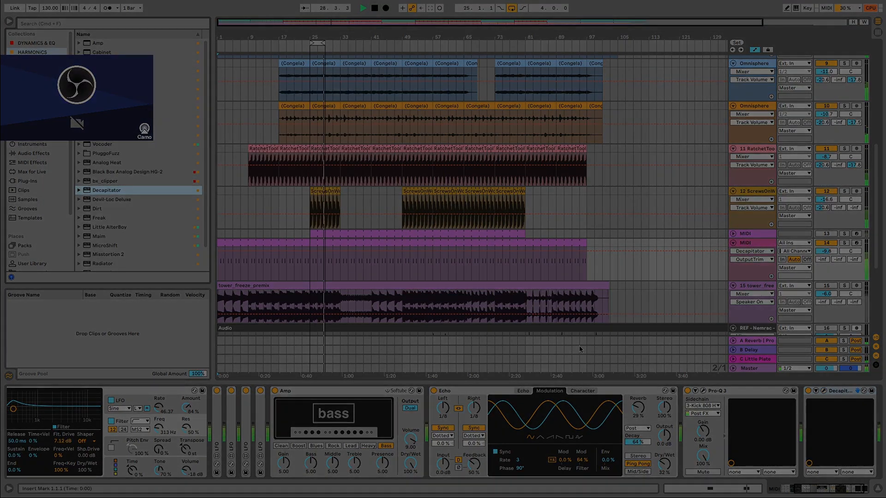